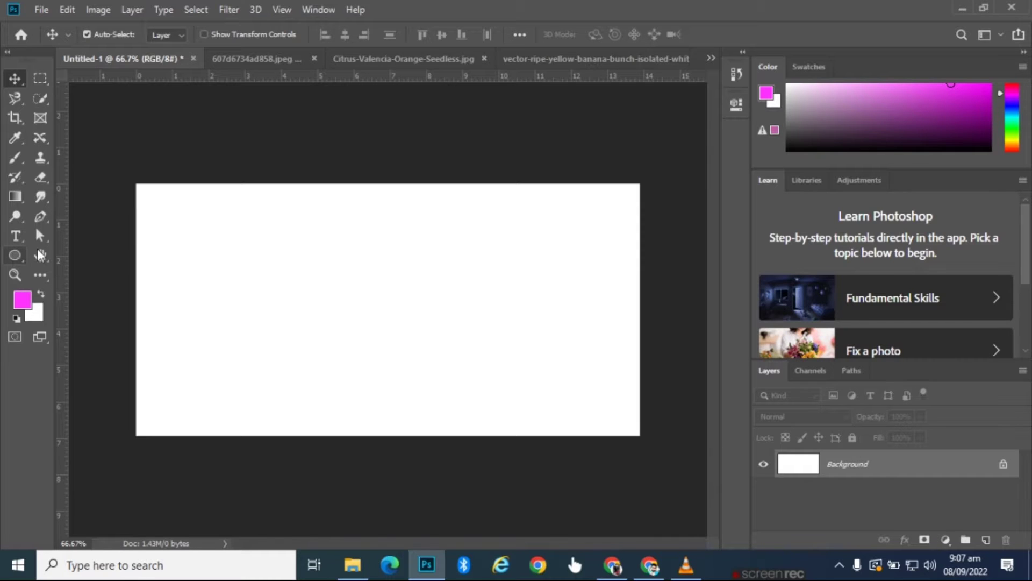
- Pick the Ellipse Tool from the shape tool flyout in the toolbar
{"action": "left_click", "coordinate": [17, 254]}
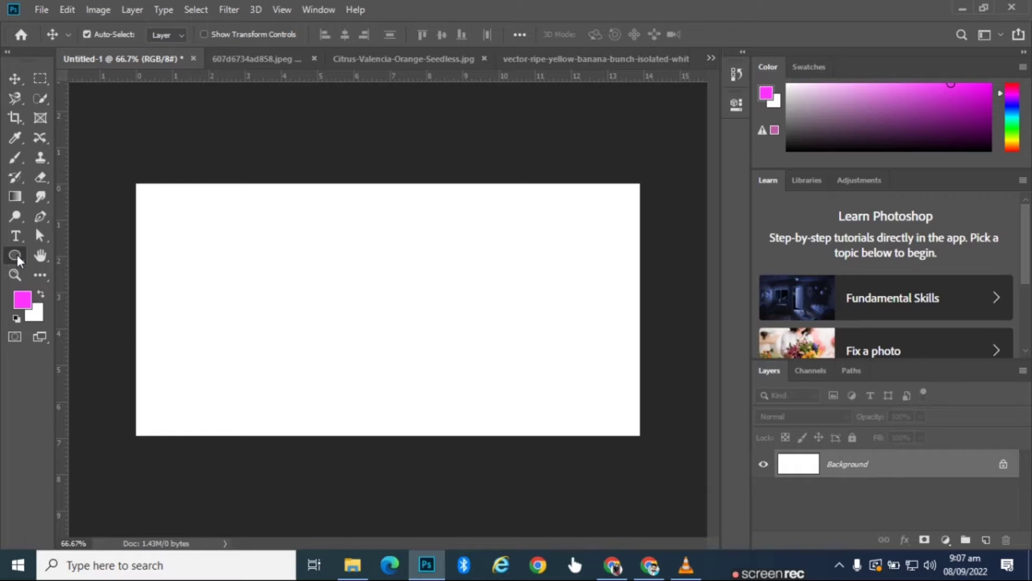
{"action": "right_click", "coordinate": [17, 257]}
- Draw an ellipse left of the canvas centre and change its fill from magenta to light grey
{"action": "left_click", "coordinate": [60, 282]}
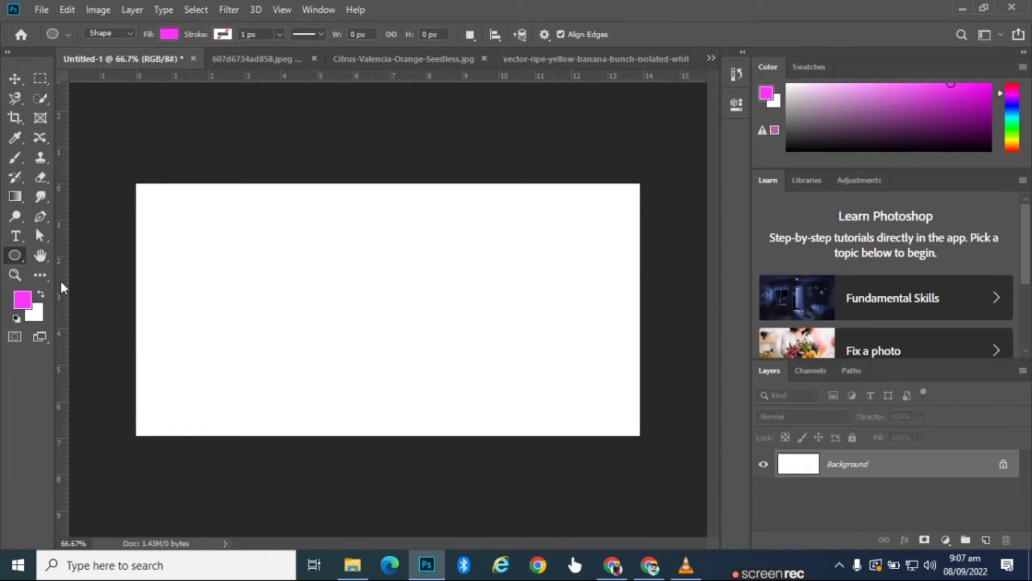
{"action": "mouse_move", "coordinate": [263, 214]}
{"action": "left_mouse_down"}
{"action": "mouse_move", "coordinate": [449, 409]}
{"action": "mouse_move", "coordinate": [446, 418]}
{"action": "left_mouse_up"}
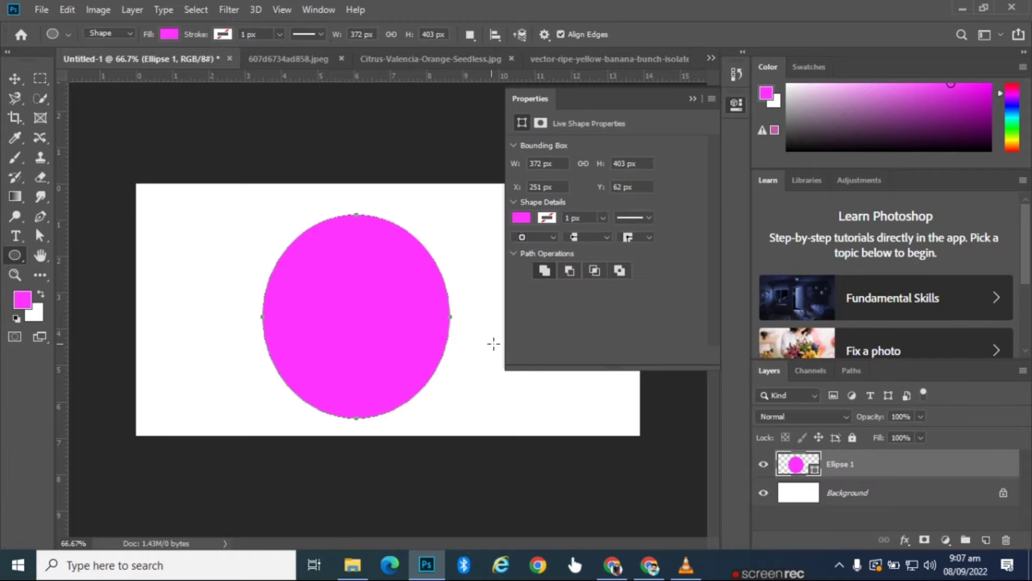
{"action": "left_click", "coordinate": [526, 216]}
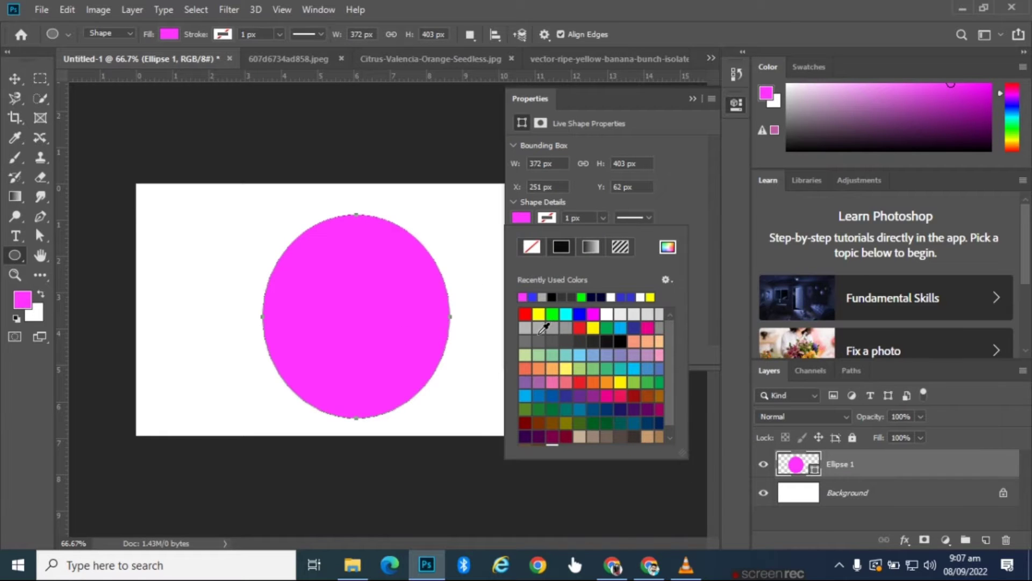
{"action": "left_click", "coordinate": [552, 327]}
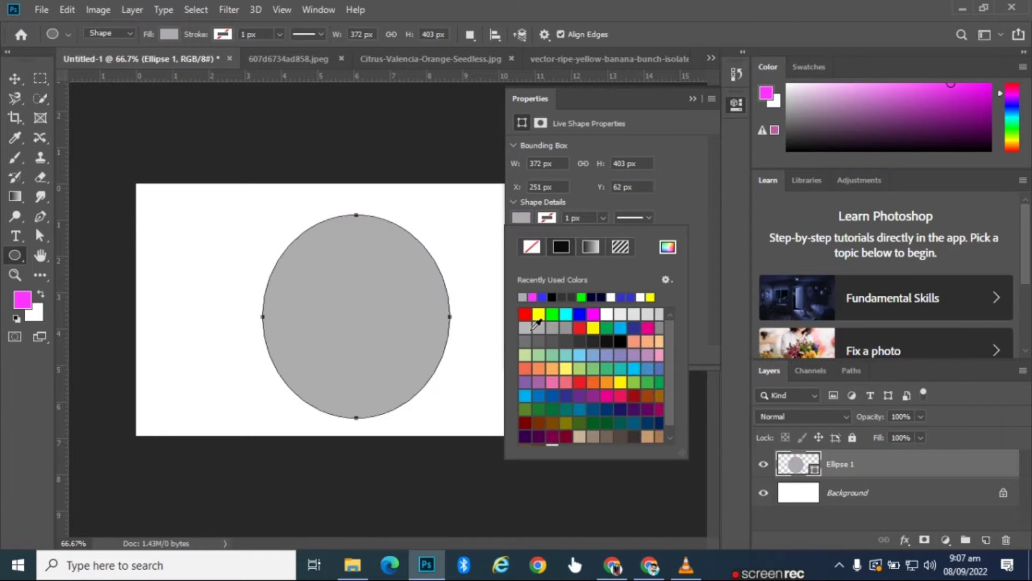
{"action": "left_click", "coordinate": [525, 327]}
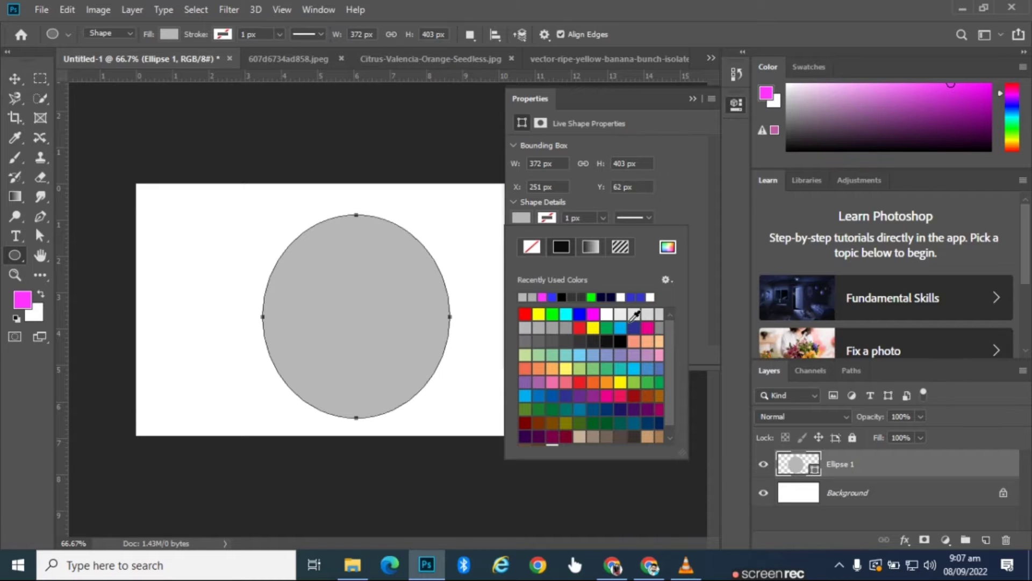
{"action": "left_click", "coordinate": [693, 99]}
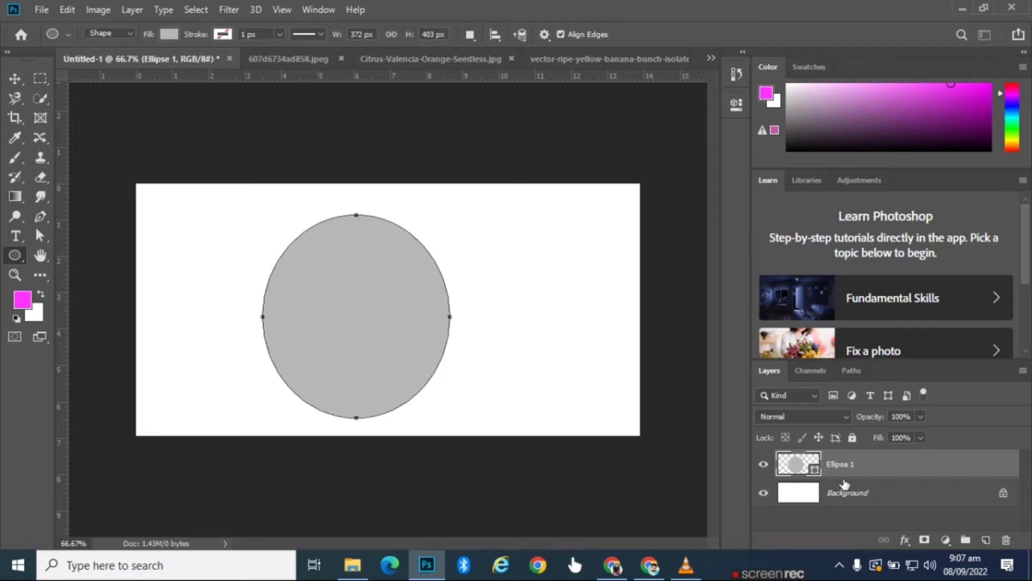
- Add an empty Layer 1 above the ellipse and try magenta brush strokes, undoing them
{"action": "left_click", "coordinate": [986, 539]}
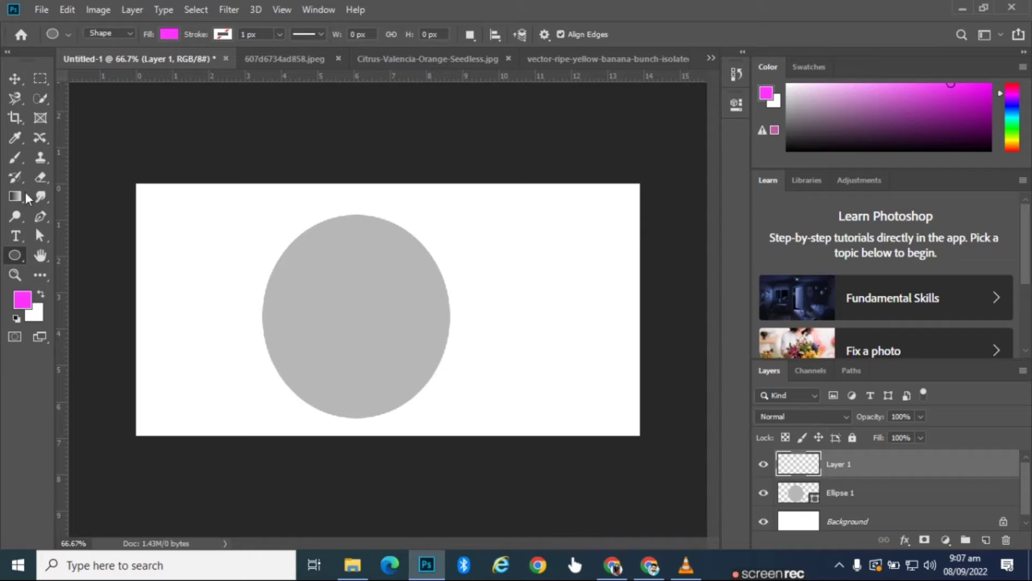
{"action": "left_click", "coordinate": [11, 153]}
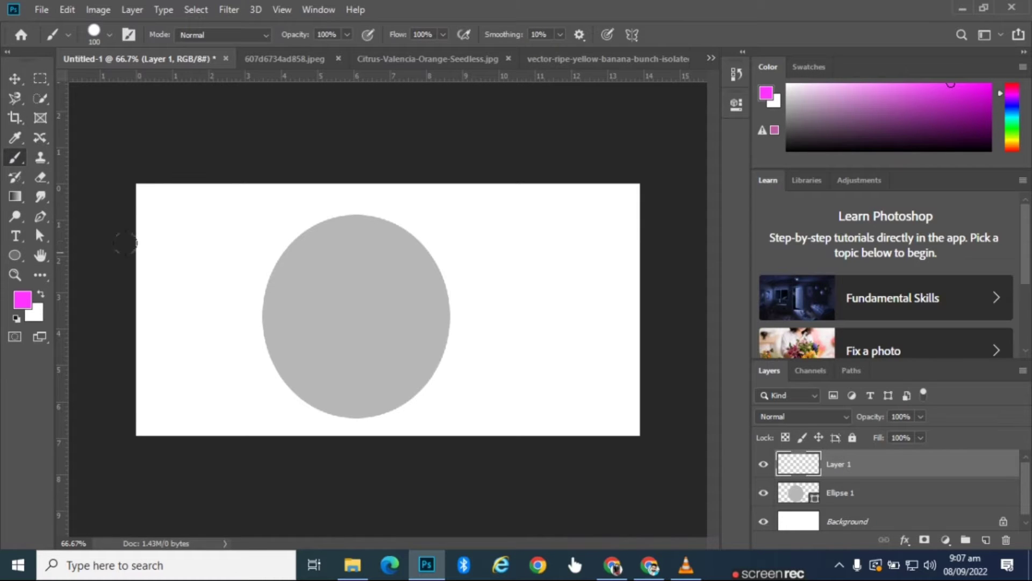
{"action": "left_click_drag", "start_coordinate": [239, 253], "coordinate": [263, 269]}
{"action": "left_click_drag", "start_coordinate": [317, 250], "coordinate": [301, 251]}
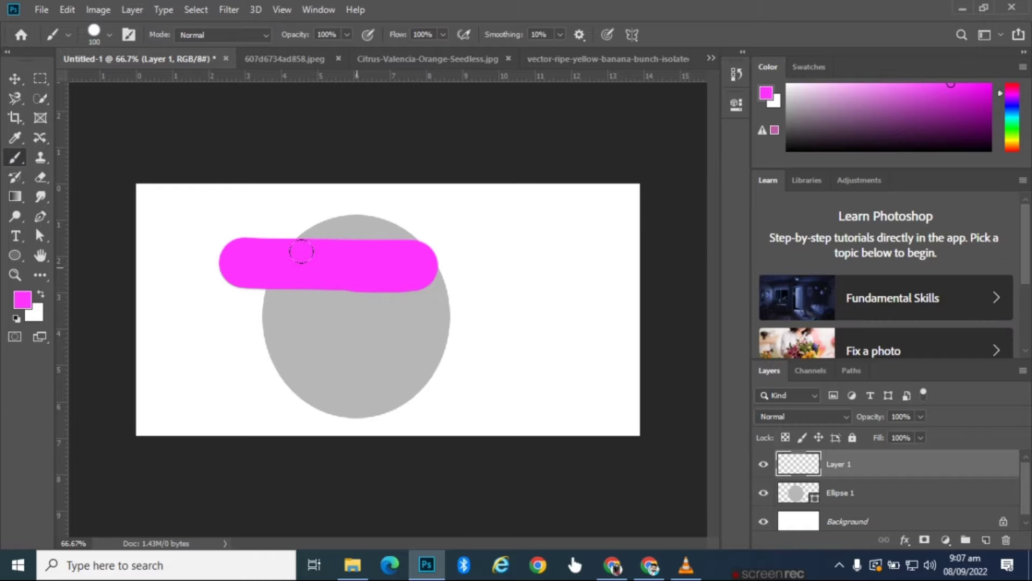
{"action": "left_click_drag", "start_coordinate": [301, 251], "coordinate": [426, 323]}
{"action": "key", "text": "ctrl+z"}
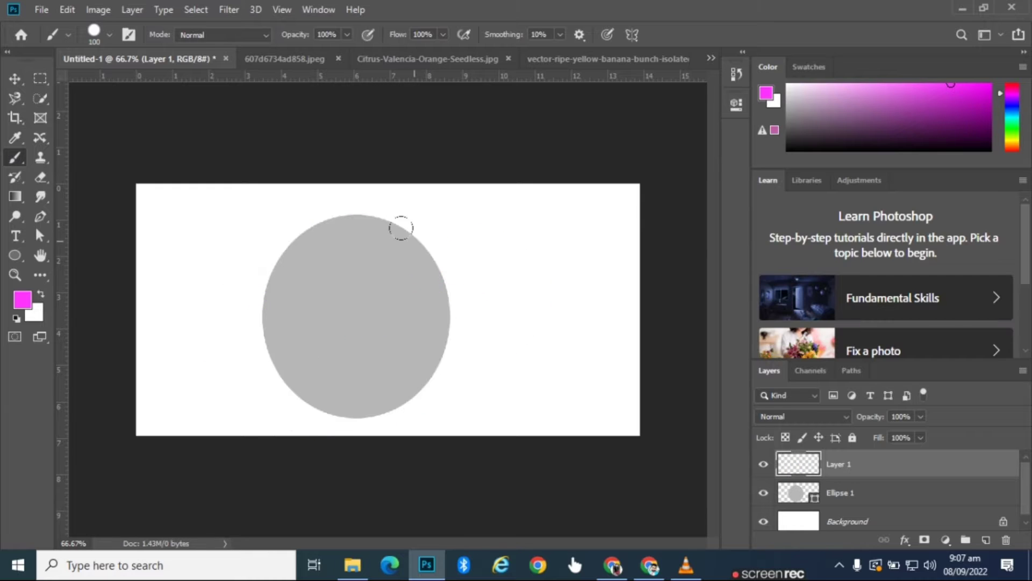
{"action": "mouse_move", "coordinate": [401, 228]}
{"action": "left_mouse_down"}
{"action": "mouse_move", "coordinate": [428, 285]}
{"action": "mouse_move", "coordinate": [424, 322]}
{"action": "left_mouse_up"}
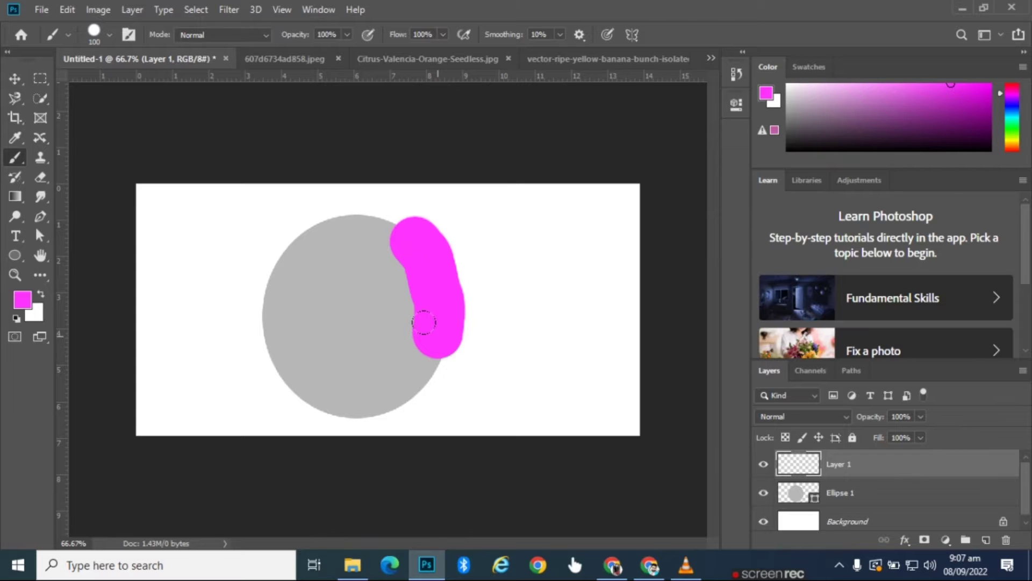
{"action": "key", "text": "ctrl+z"}
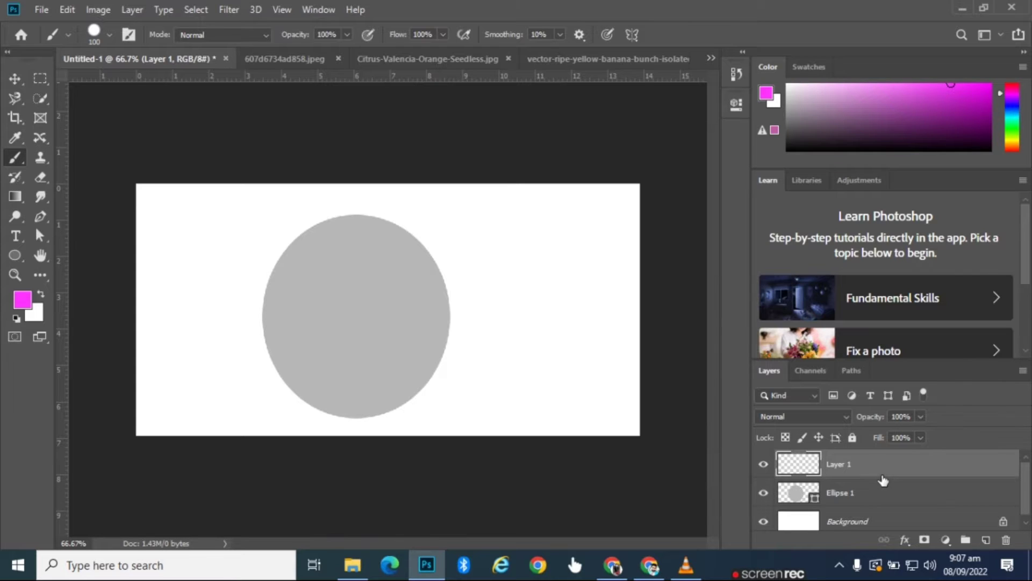
- Clip Layer 1 to the grey ellipse with an Alt-click between the layers
{"action": "left_click_drag", "start_coordinate": [883, 478], "coordinate": [881, 472]}
{"action": "left_click_drag", "start_coordinate": [882, 471], "coordinate": [883, 477]}
{"action": "left_click", "coordinate": [883, 477], "text": "alt"}
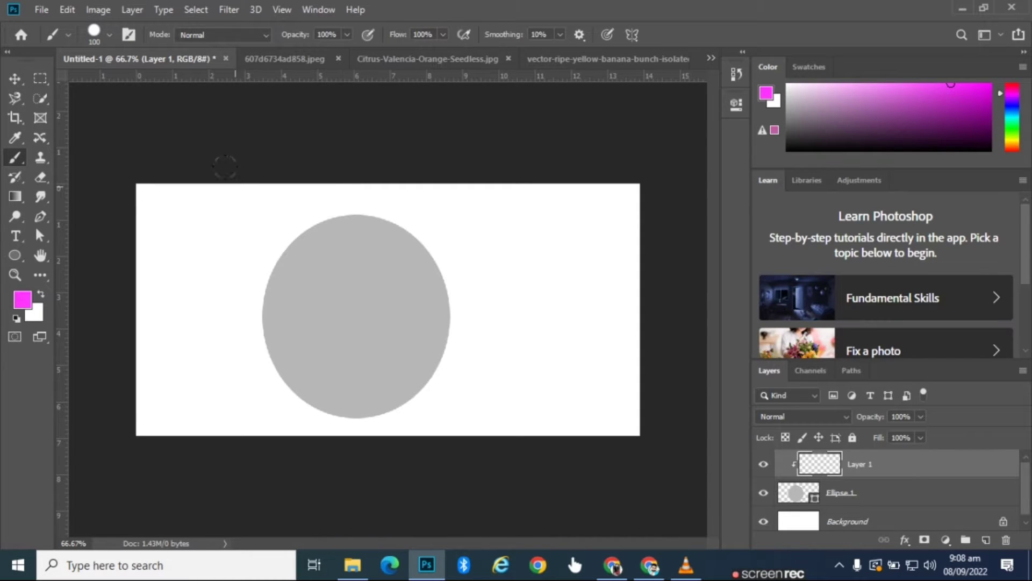
- Set the brush Flow to 3% and Opacity to 77%
{"action": "left_click", "coordinate": [442, 34]}
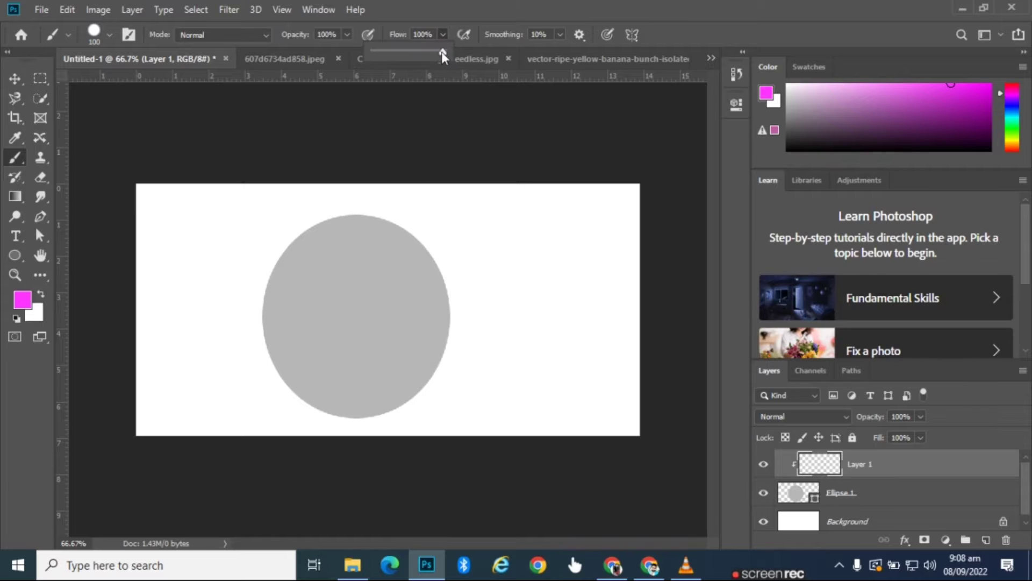
{"action": "left_click_drag", "start_coordinate": [390, 60], "coordinate": [382, 62]}
{"action": "left_click_drag", "start_coordinate": [403, 215], "coordinate": [439, 279]}
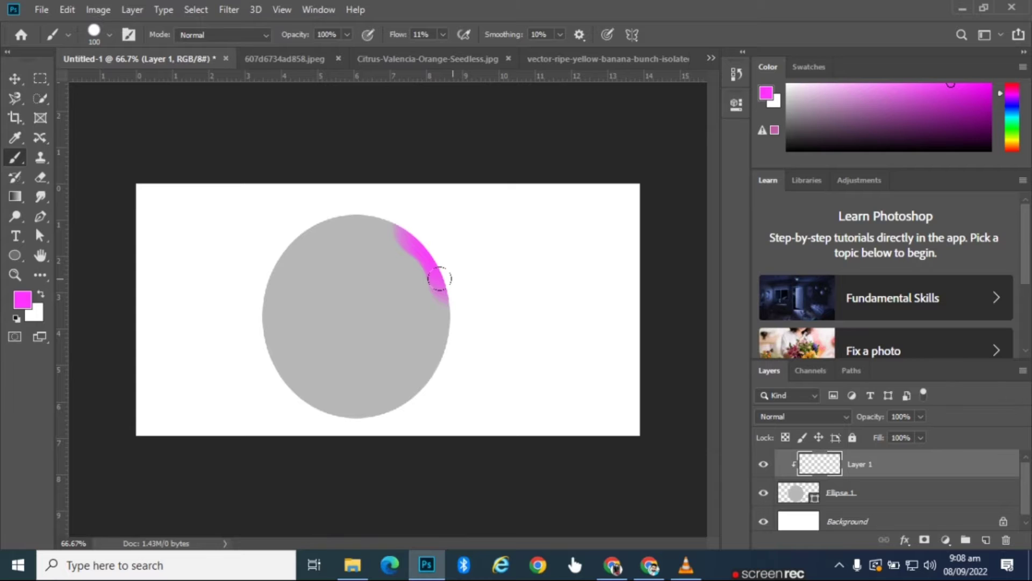
{"action": "key", "text": "ctrl+z"}
{"action": "left_click", "coordinate": [443, 35]}
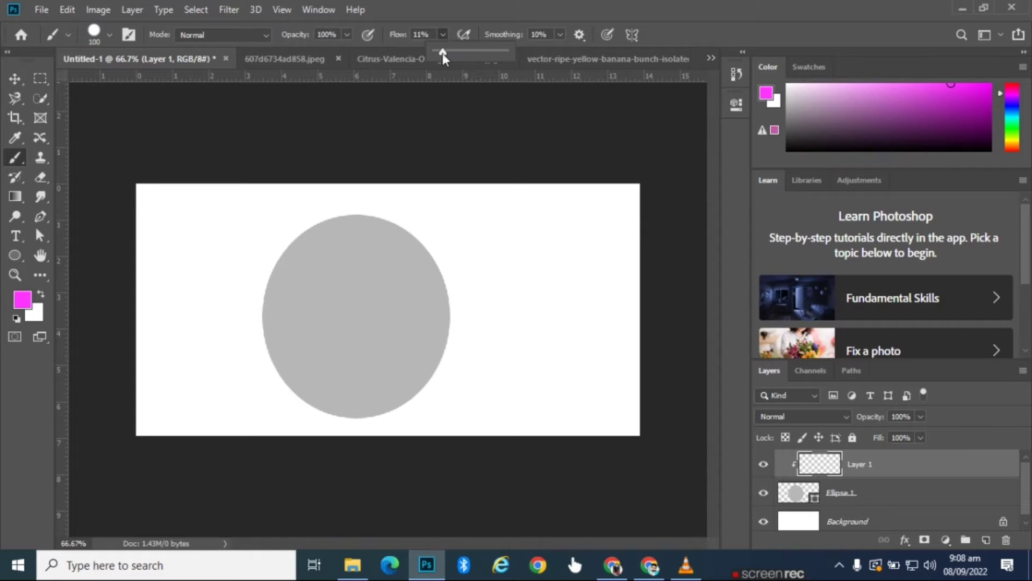
{"action": "left_click_drag", "start_coordinate": [443, 53], "coordinate": [436, 53]}
{"action": "left_click", "coordinate": [346, 34]}
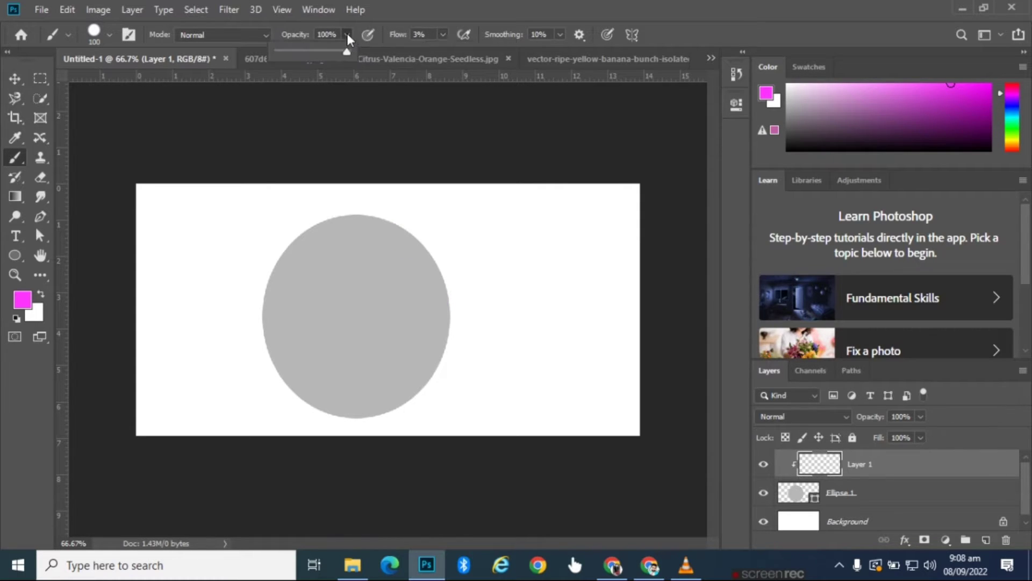
{"action": "left_click_drag", "start_coordinate": [345, 53], "coordinate": [331, 54]}
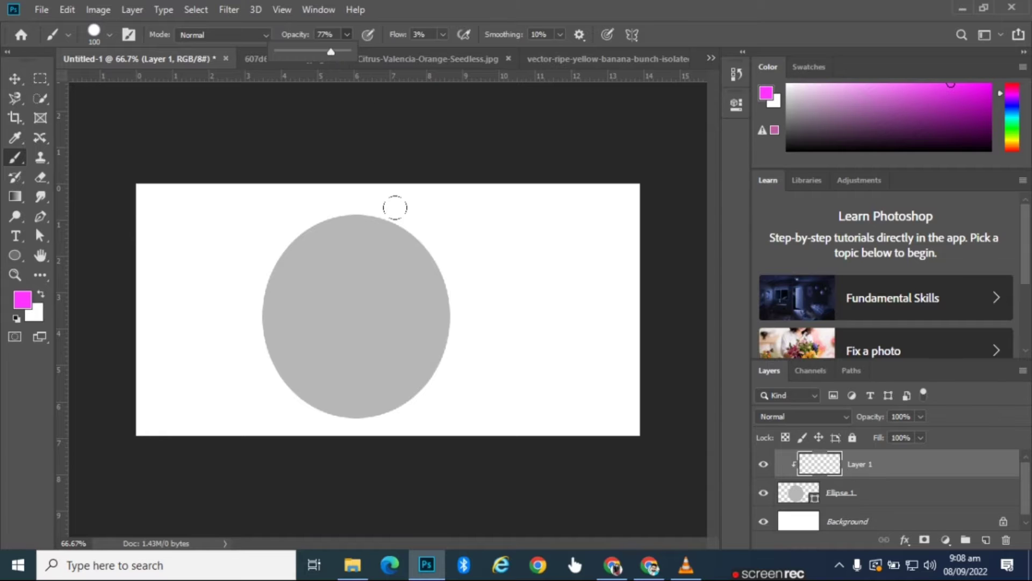
- Paint a soft magenta rim around the ellipse's inner edge, then toggle the clipping mask off and on
{"action": "left_click_drag", "start_coordinate": [400, 213], "coordinate": [429, 280]}
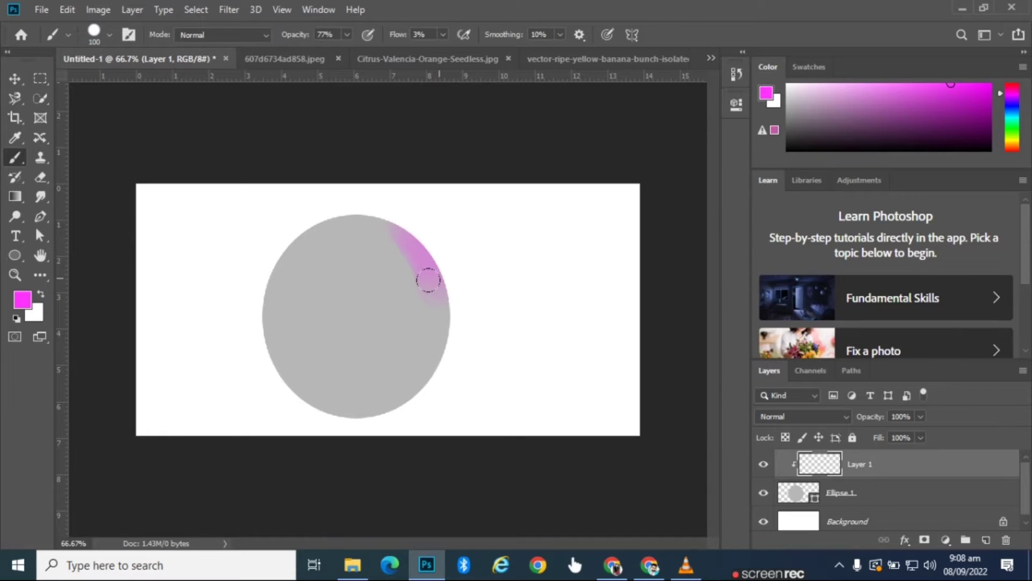
{"action": "left_click_drag", "start_coordinate": [428, 280], "coordinate": [285, 392]}
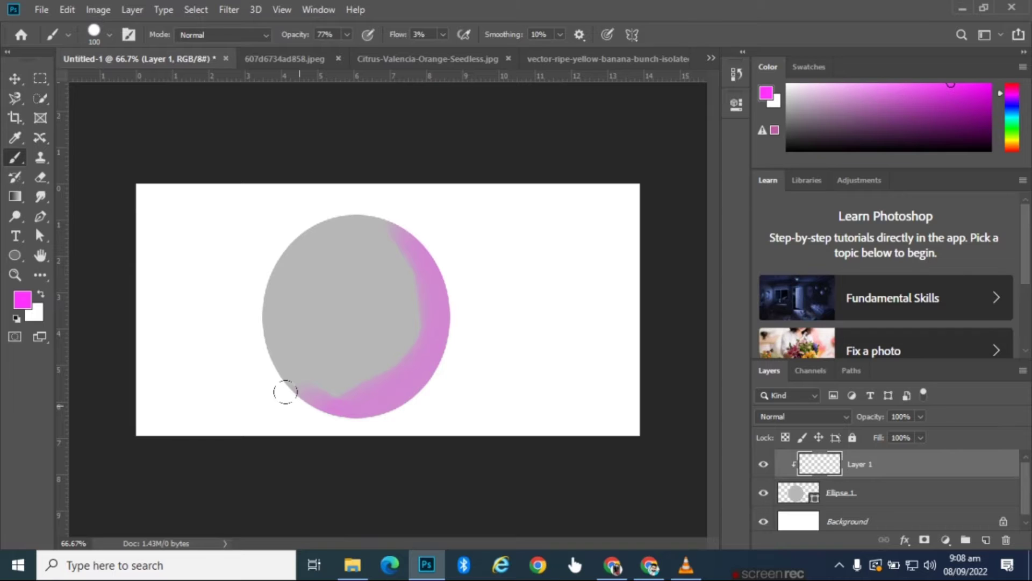
{"action": "left_click_drag", "start_coordinate": [285, 392], "coordinate": [478, 303]}
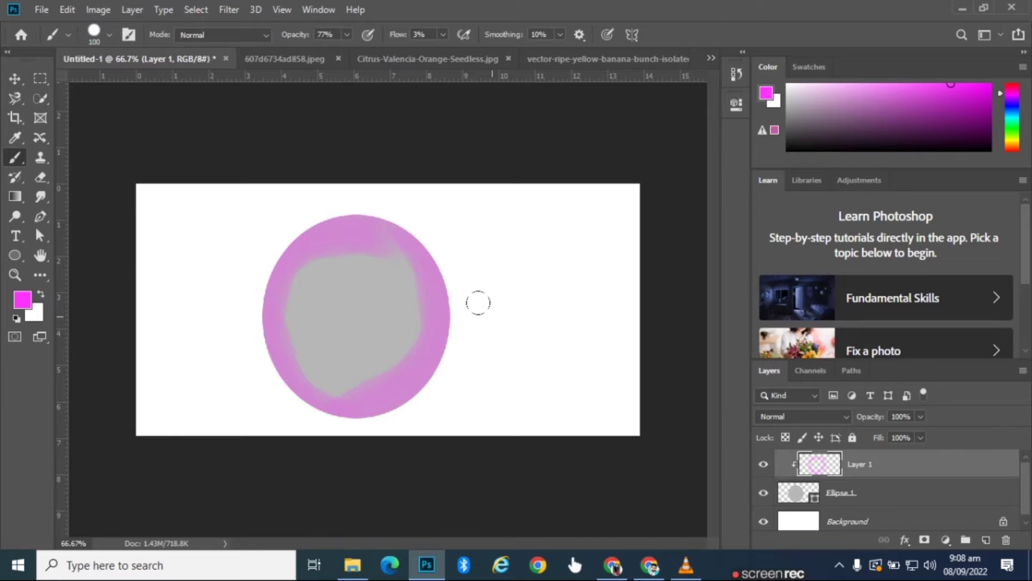
{"action": "key", "text": "ctrl+z"}
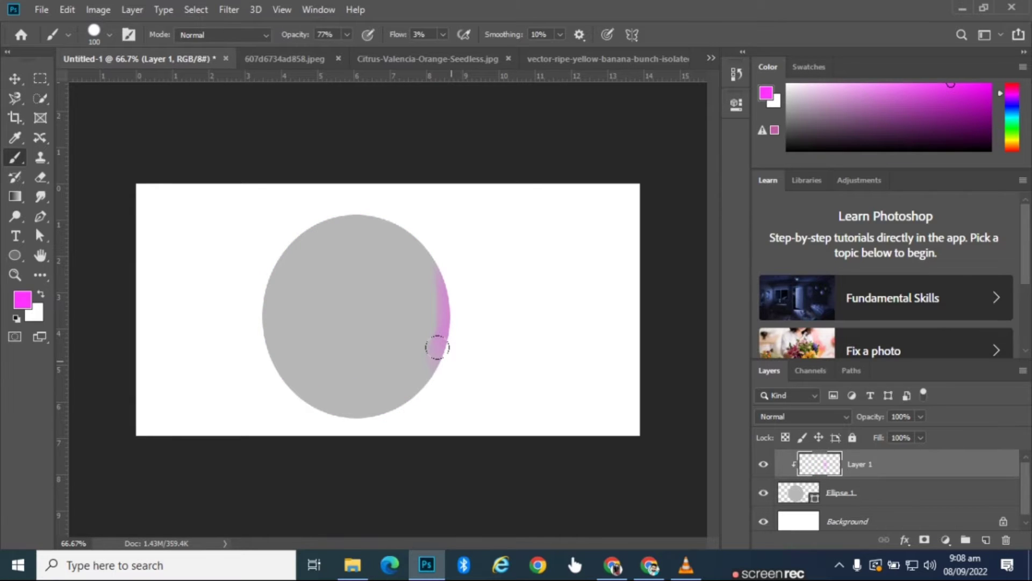
{"action": "left_click_drag", "start_coordinate": [437, 347], "coordinate": [288, 217]}
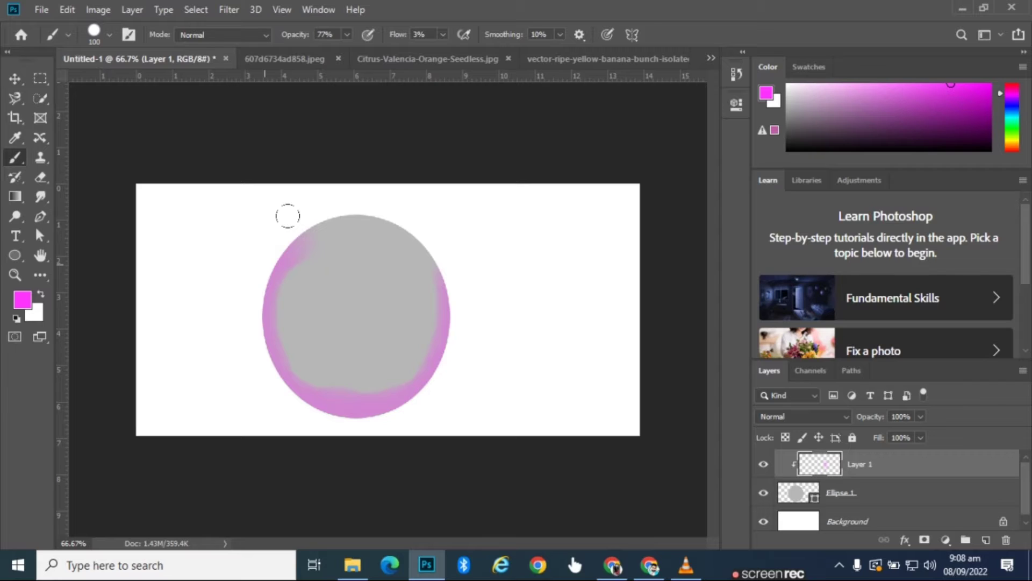
{"action": "left_click_drag", "start_coordinate": [288, 216], "coordinate": [430, 277]}
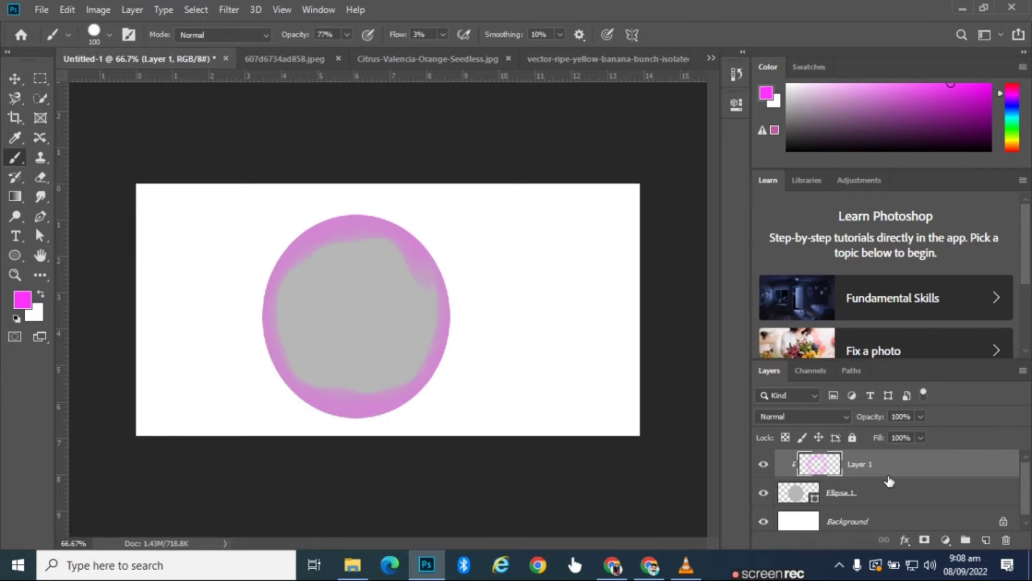
{"action": "left_click", "coordinate": [890, 479], "text": "alt"}
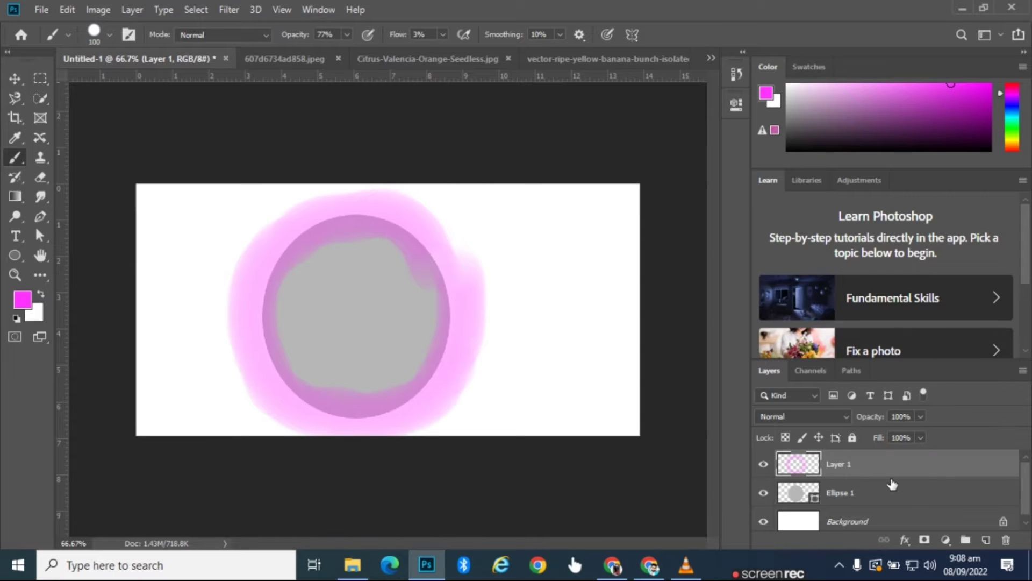
{"action": "left_click", "coordinate": [891, 479], "text": "alt"}
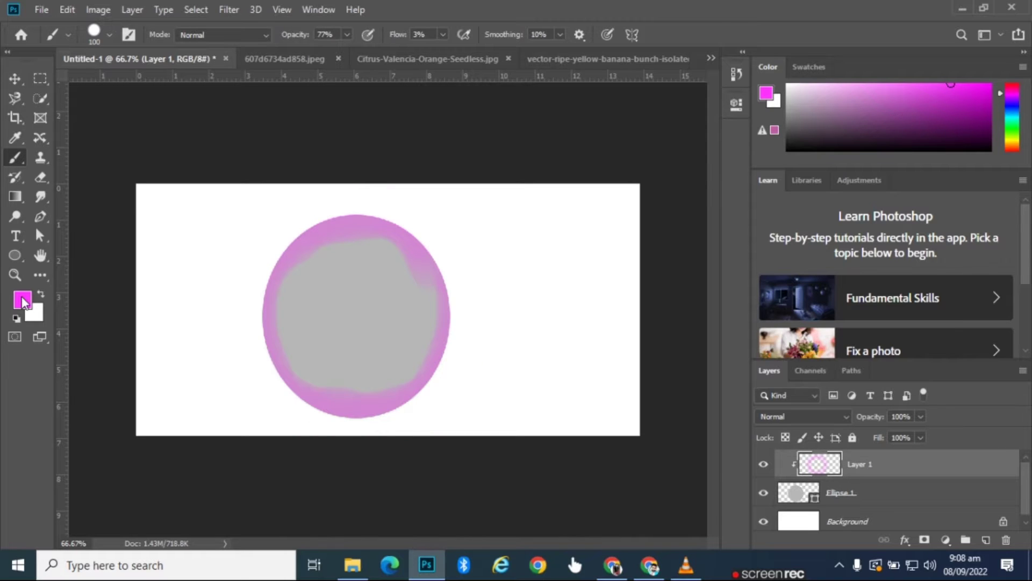
- Set the foreground paint colour to light blue #6666ff in the Color Picker
{"action": "left_click", "coordinate": [22, 299]}
{"action": "left_click", "coordinate": [586, 369]}
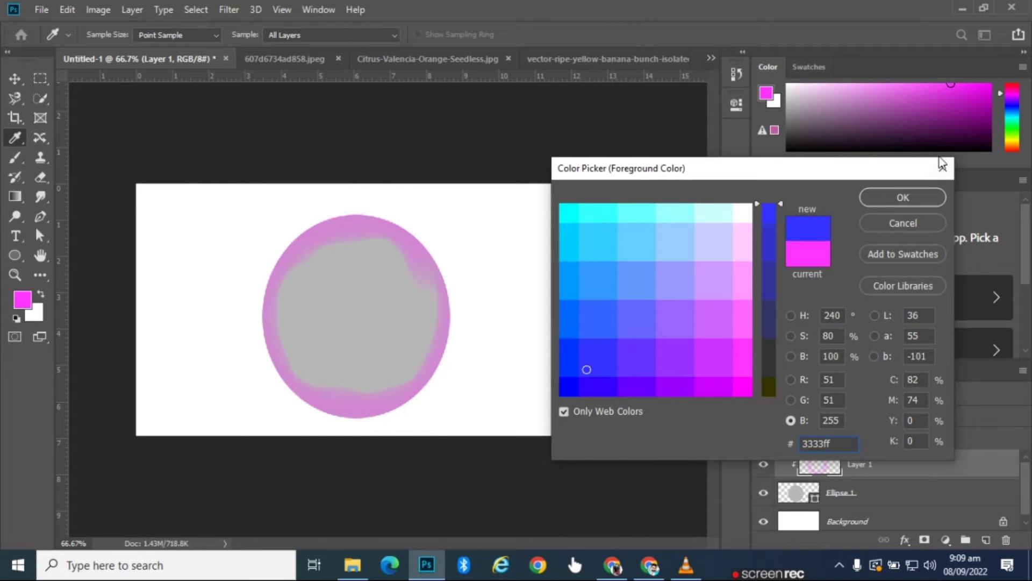
{"action": "left_click", "coordinate": [640, 318]}
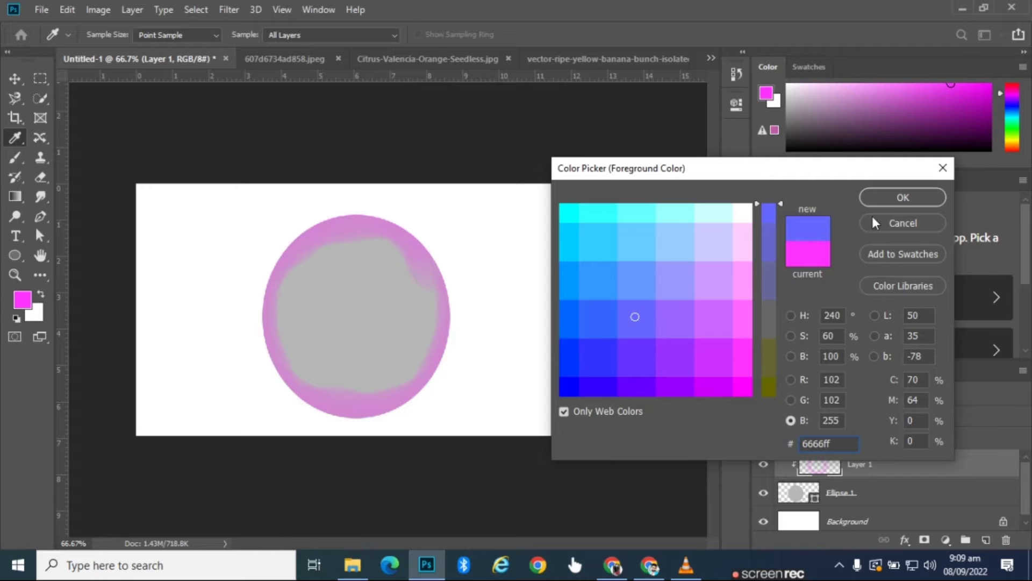
{"action": "left_click", "coordinate": [883, 202]}
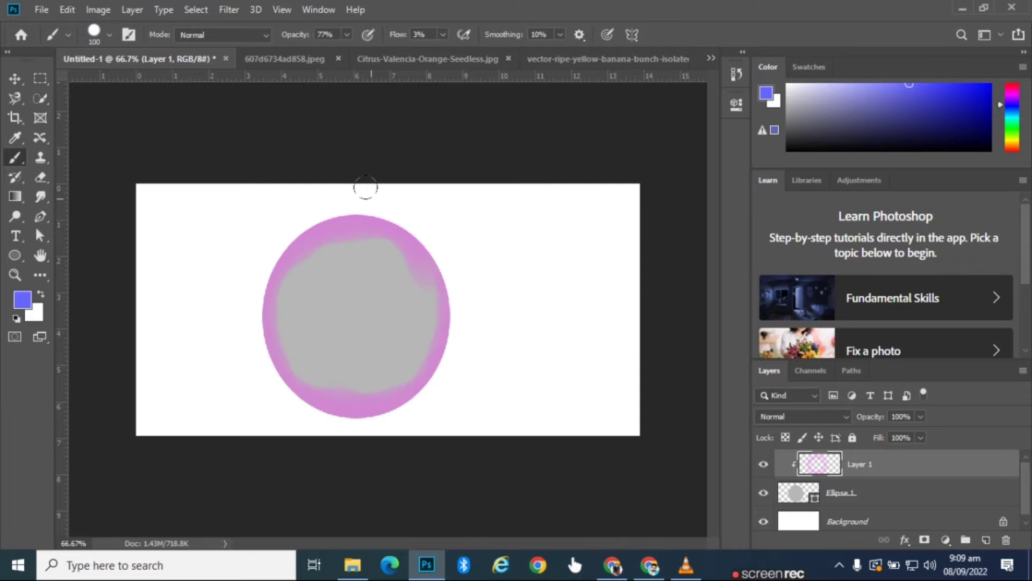
- Brush soft blue over the clipped circle, toggling the clipping mask off and back on
{"action": "left_click_drag", "start_coordinate": [365, 187], "coordinate": [237, 269]}
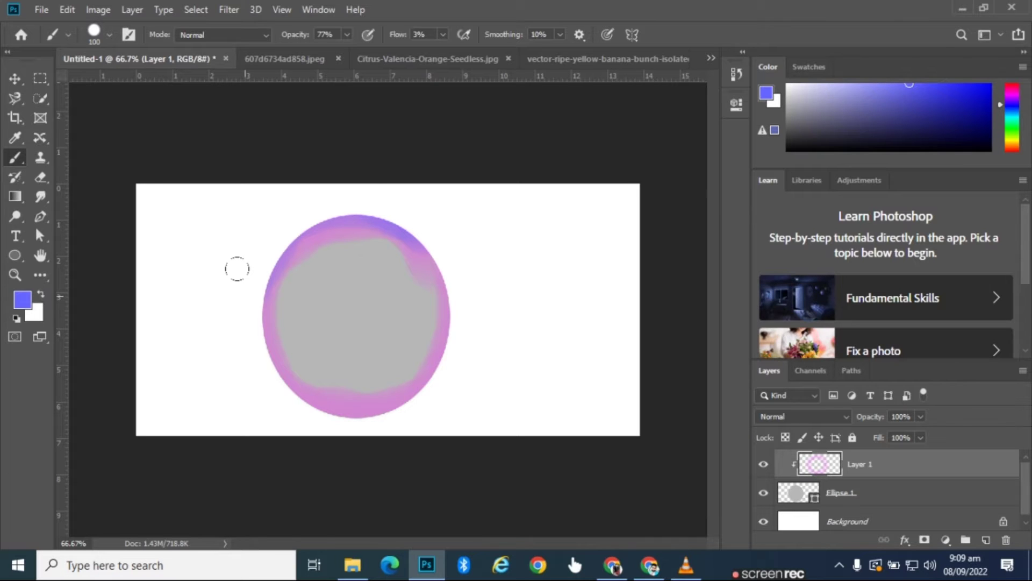
{"action": "left_click", "coordinate": [880, 472], "text": "alt"}
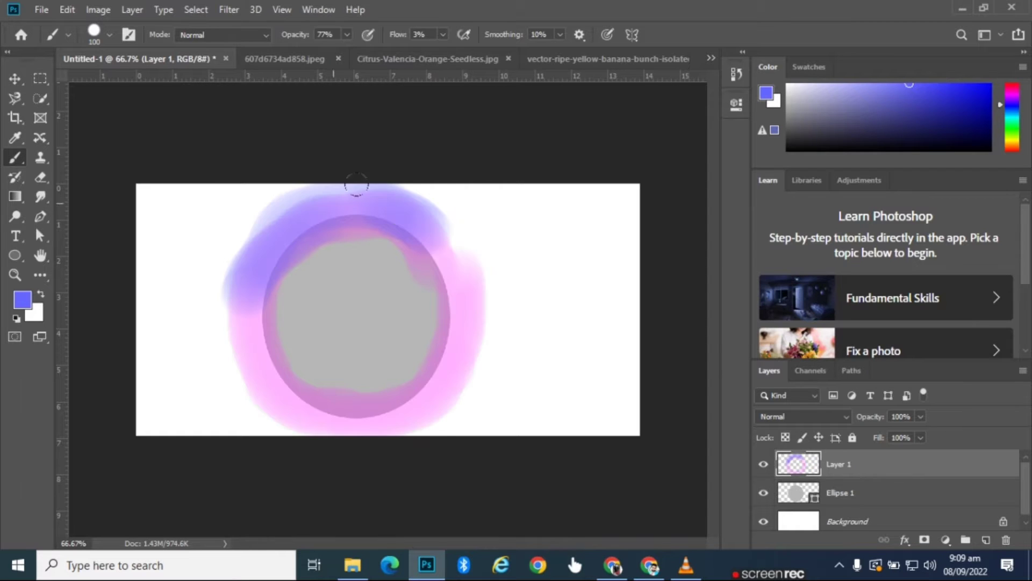
{"action": "left_click", "coordinate": [898, 478], "text": "alt"}
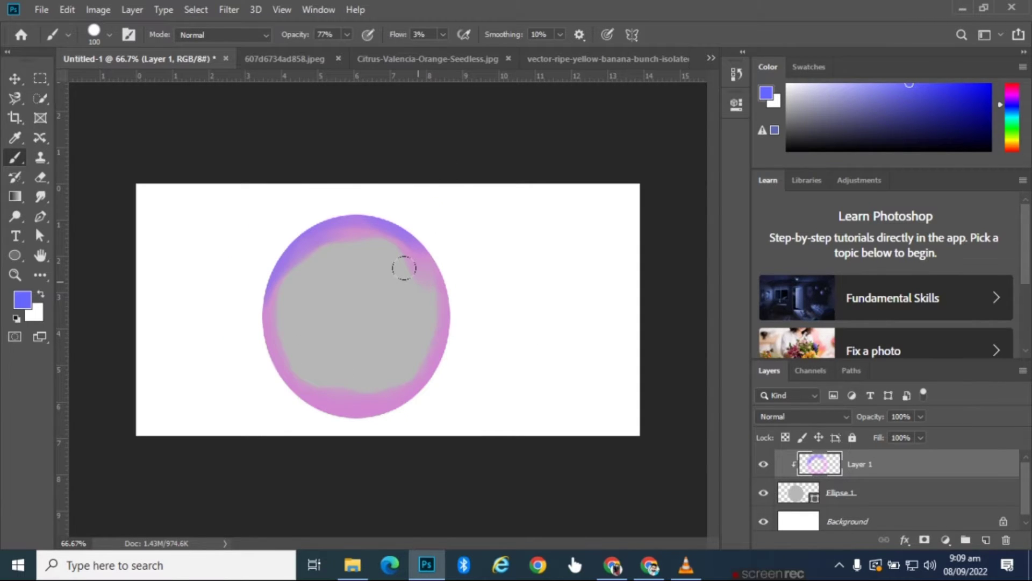
{"action": "left_click_drag", "start_coordinate": [362, 294], "coordinate": [403, 310]}
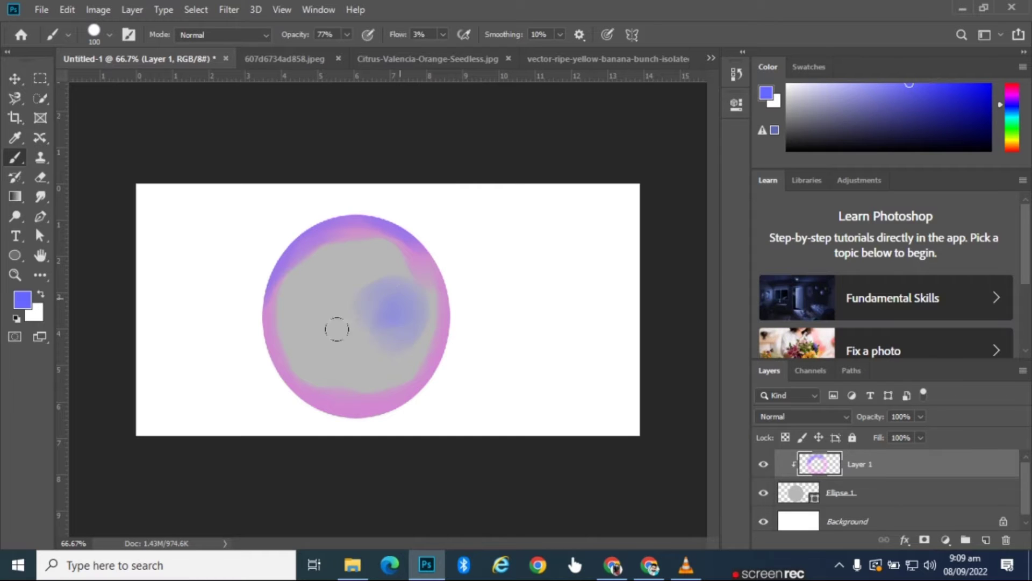
{"action": "mouse_move", "coordinate": [329, 230]}
{"action": "left_mouse_down"}
{"action": "mouse_move", "coordinate": [410, 353]}
{"action": "mouse_move", "coordinate": [295, 334]}
{"action": "mouse_move", "coordinate": [355, 330]}
{"action": "left_mouse_up"}
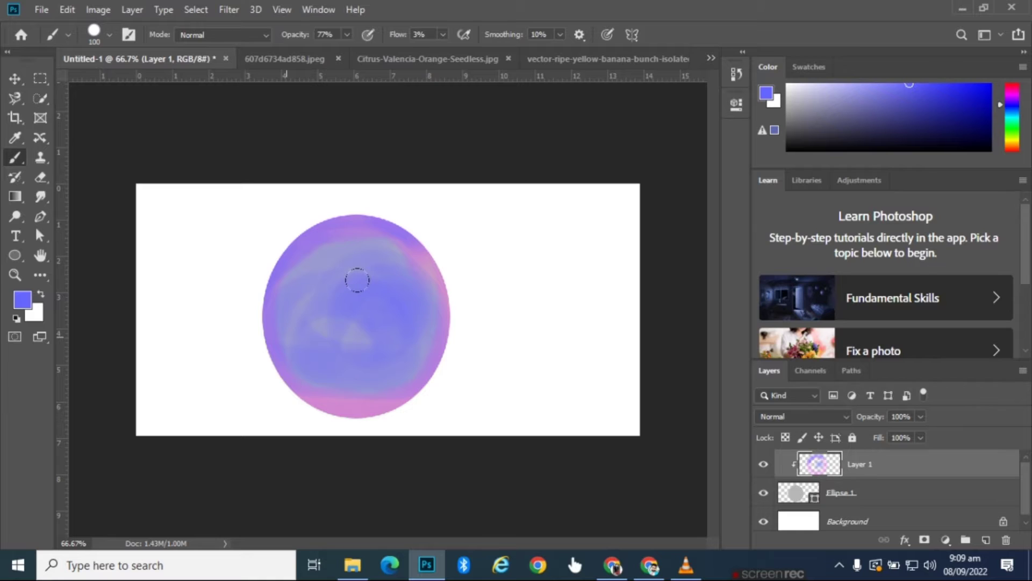
{"action": "left_click_drag", "start_coordinate": [357, 279], "coordinate": [387, 330]}
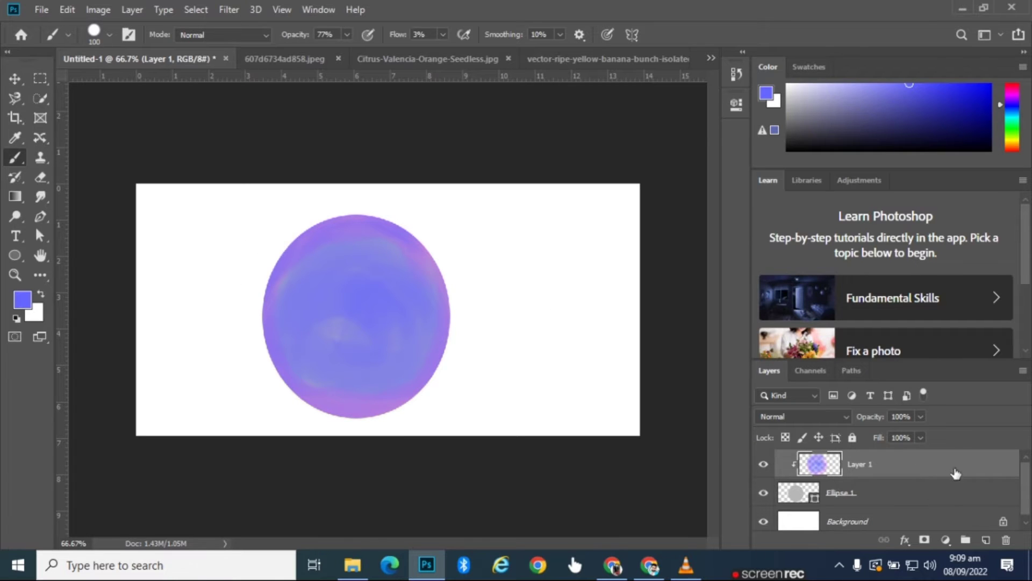
- Delete Layer 1 and the Ellipse 1 layer by dragging them to the trash
{"action": "left_click_drag", "start_coordinate": [954, 470], "coordinate": [1006, 538]}
{"action": "left_click_drag", "start_coordinate": [962, 468], "coordinate": [1017, 548]}
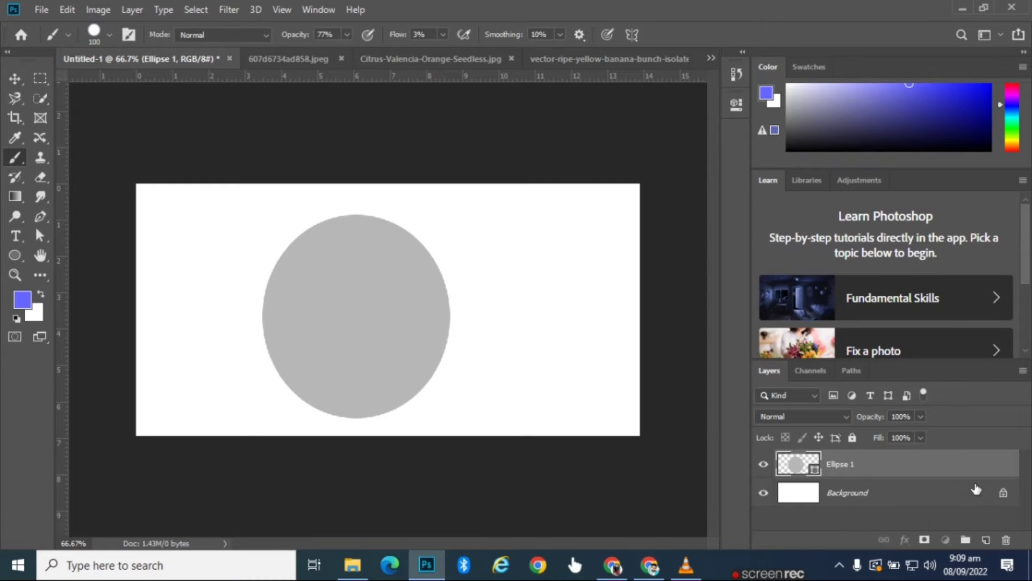
{"action": "left_click_drag", "start_coordinate": [975, 470], "coordinate": [1006, 539]}
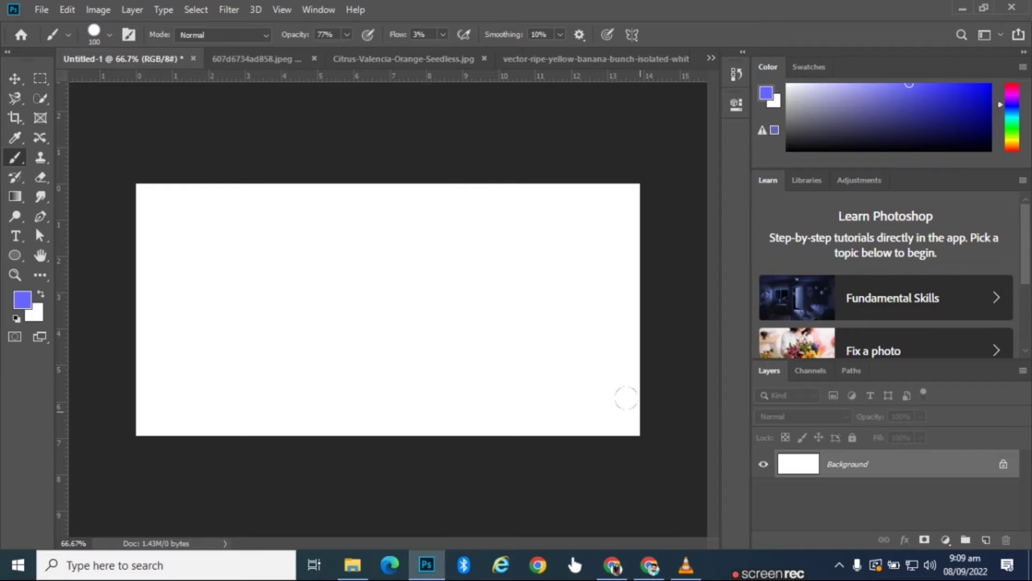
- Type the word 'Furits' on the canvas with the Type tool and select it
{"action": "left_click", "coordinate": [12, 237]}
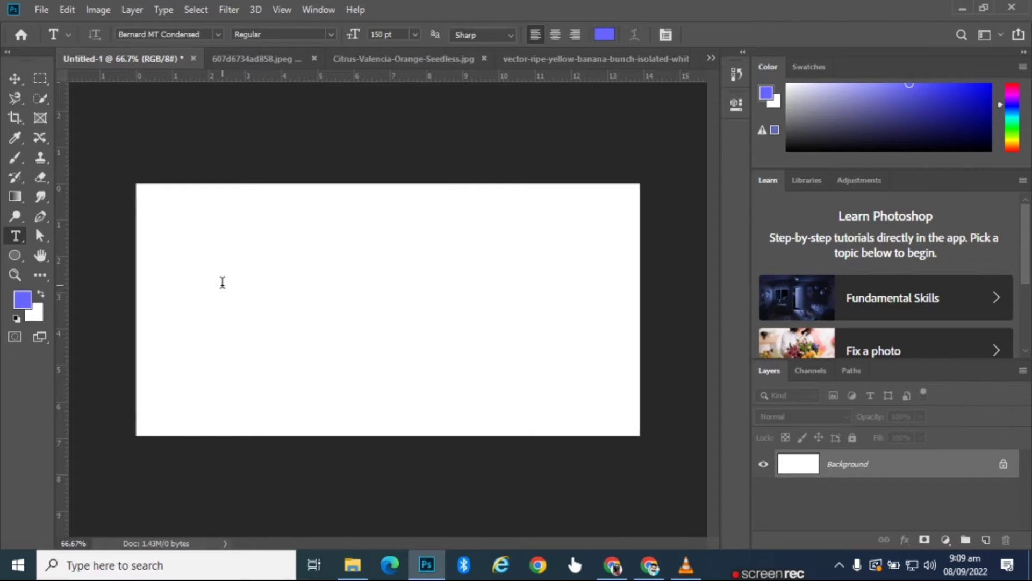
{"action": "left_click", "coordinate": [221, 282]}
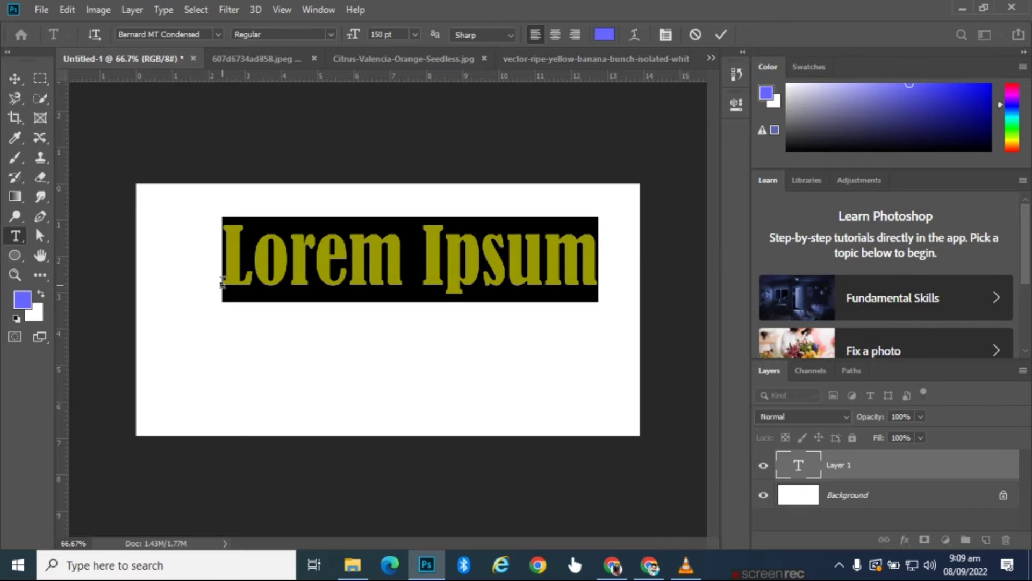
{"action": "type", "text": "Fur"}
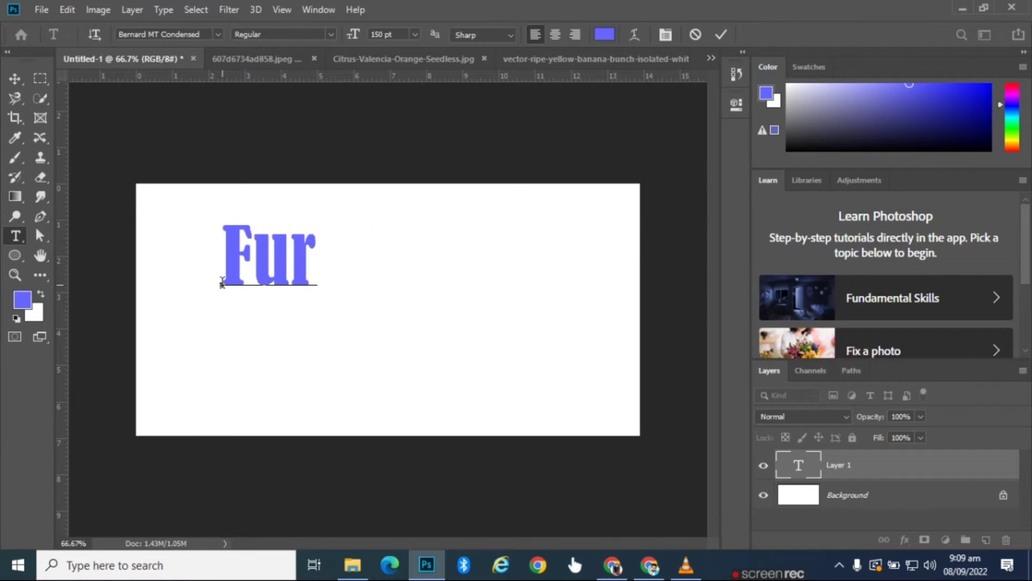
{"action": "type", "text": "its"}
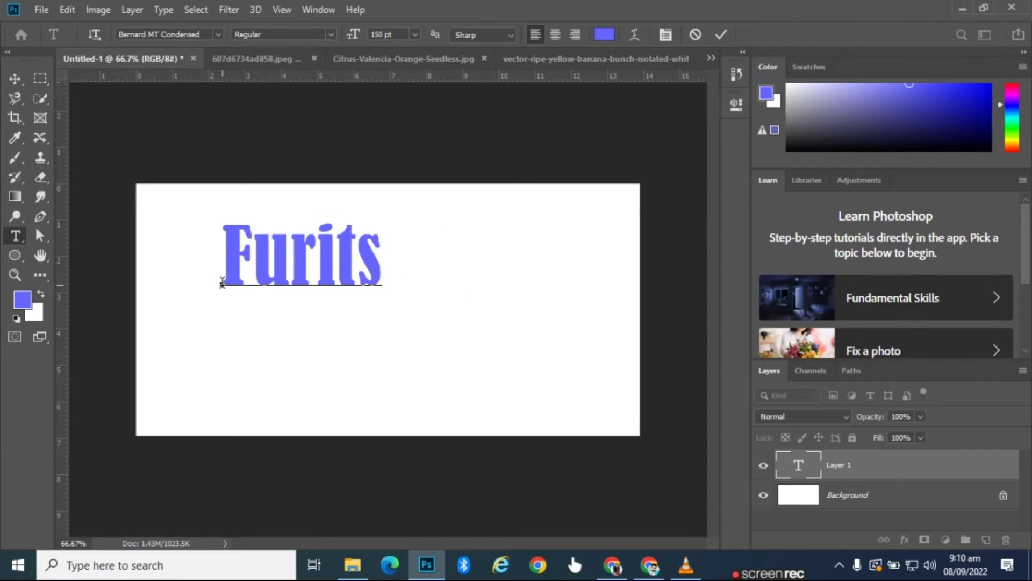
{"action": "key", "text": "shift+Left"}
{"action": "key", "text": "shift+Left"}
{"action": "key", "text": "shift+Left"}
{"action": "key", "text": "shift+Left"}
{"action": "key", "text": "shift+Left"}
{"action": "key", "text": "shift+Left"}
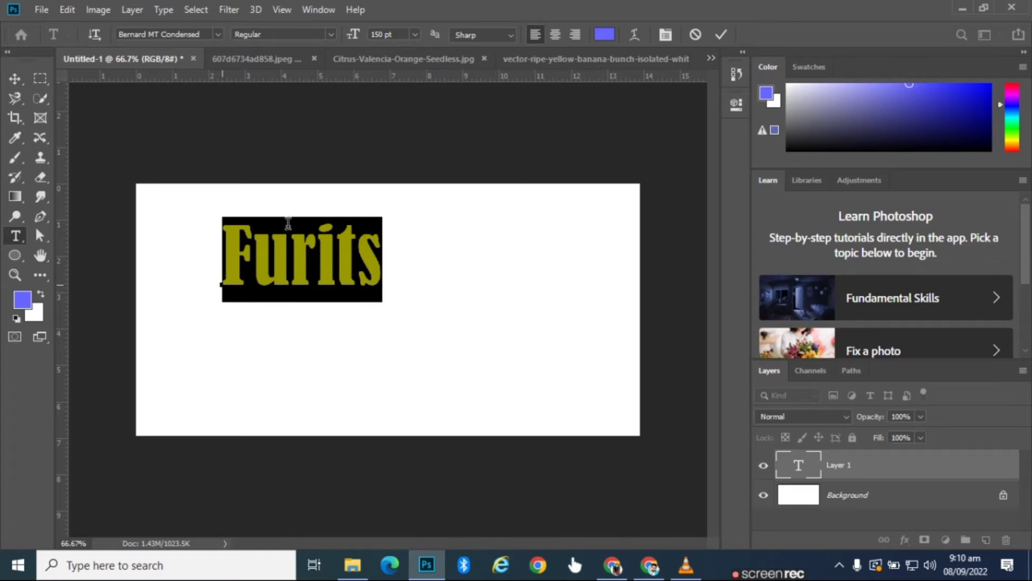
{"action": "left_click", "coordinate": [605, 33]}
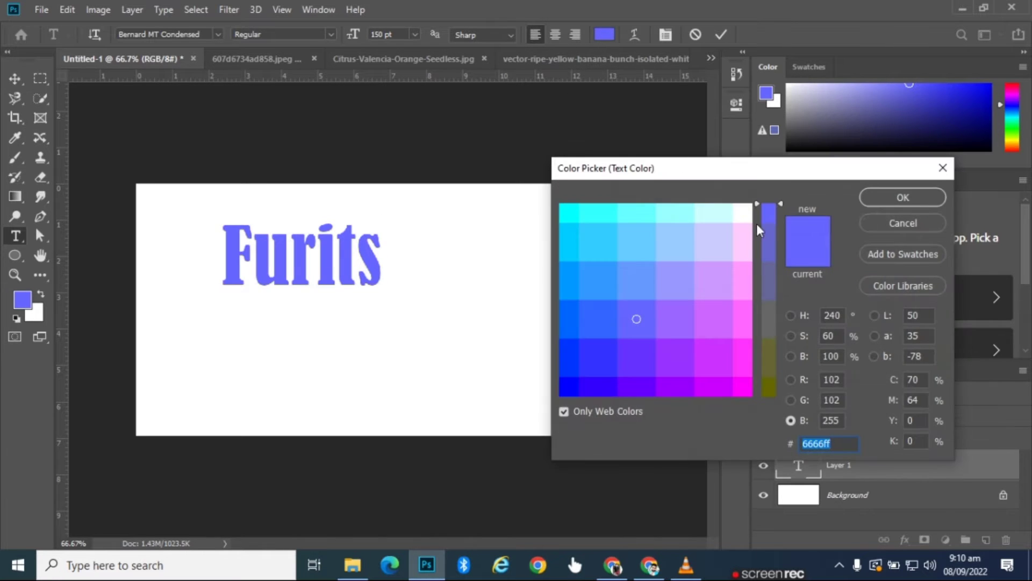
- Set the text colour to black #000000, move Furits to the canvas centre and commit it
{"action": "left_click", "coordinate": [945, 170]}
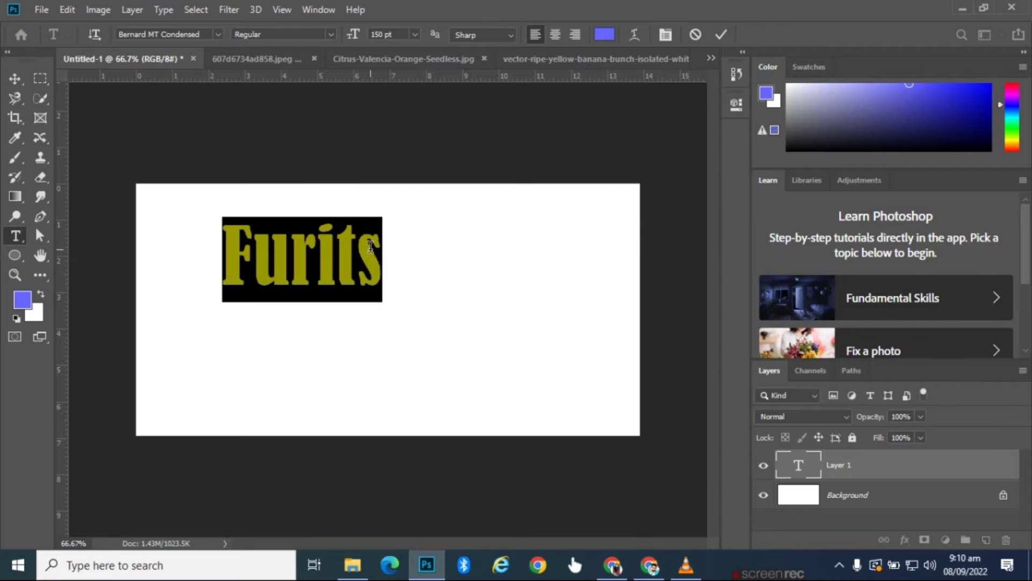
{"action": "left_click", "coordinate": [604, 35]}
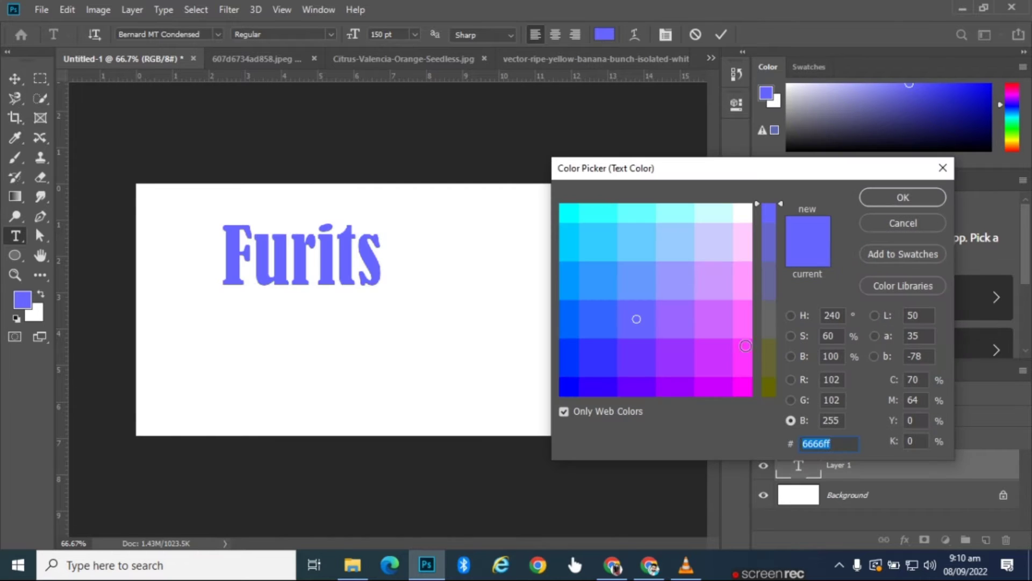
{"action": "left_click", "coordinate": [765, 393]}
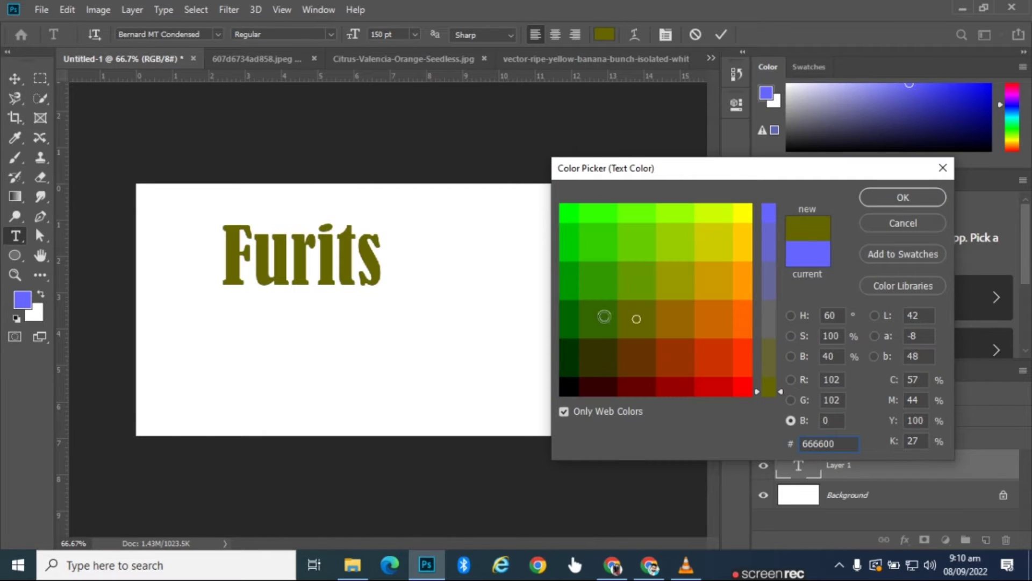
{"action": "left_click", "coordinate": [572, 385]}
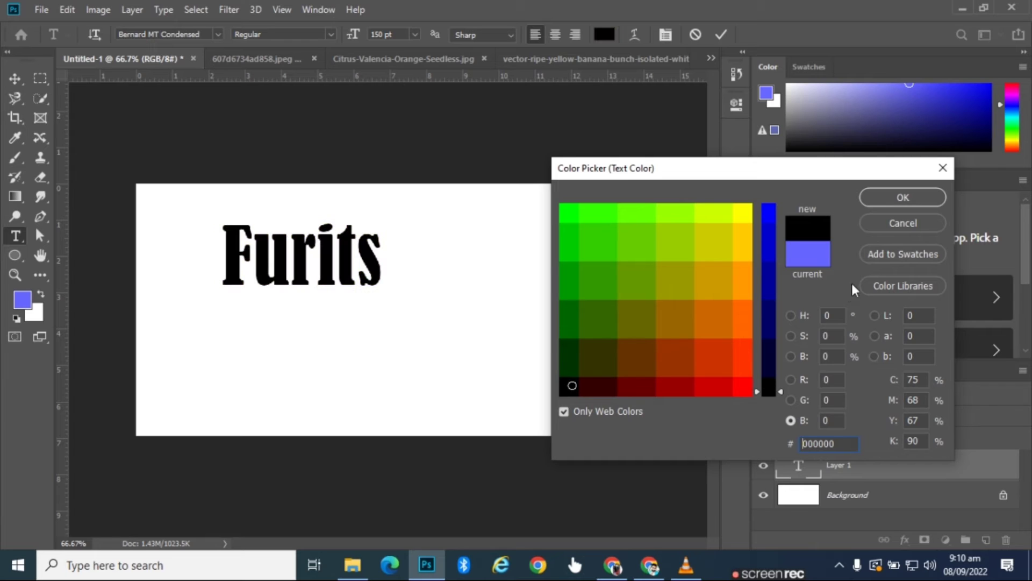
{"action": "left_click", "coordinate": [934, 199]}
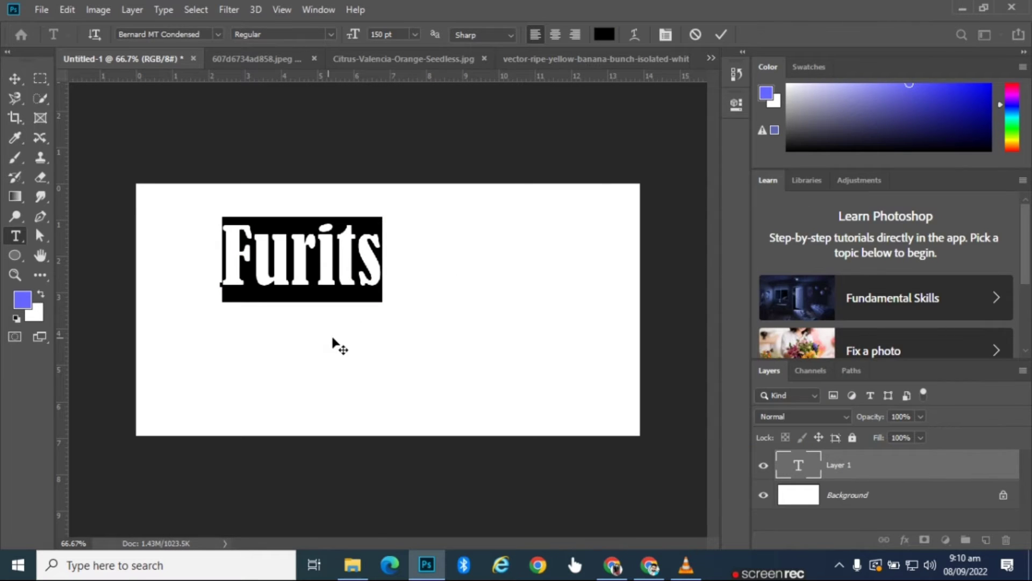
{"action": "left_click_drag", "start_coordinate": [335, 346], "coordinate": [409, 379]}
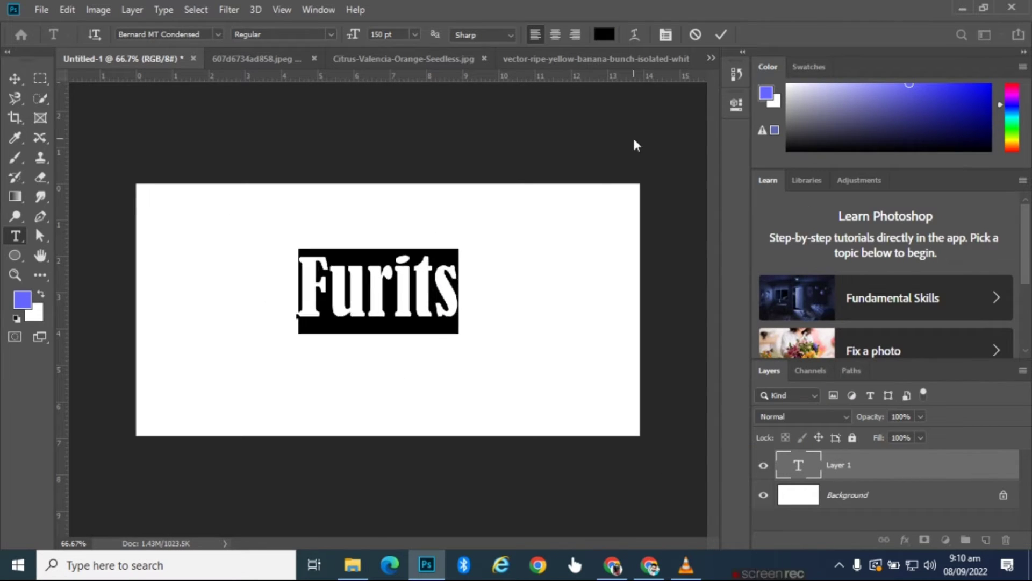
{"action": "left_click", "coordinate": [721, 35]}
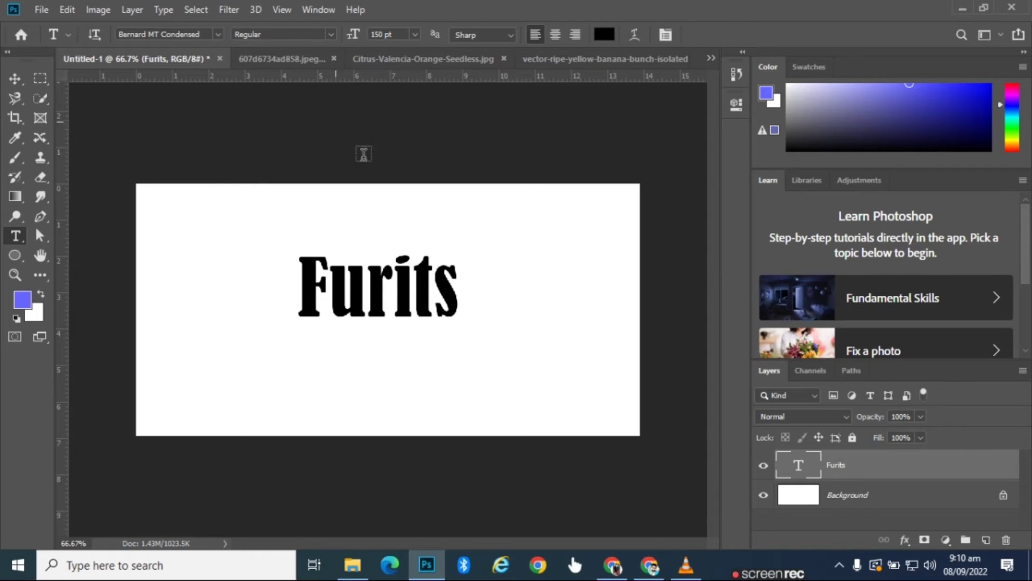
- Marquee-select a rectangle of mango skin below the stem, then return to the Untitled-1 document
{"action": "left_click", "coordinate": [272, 59]}
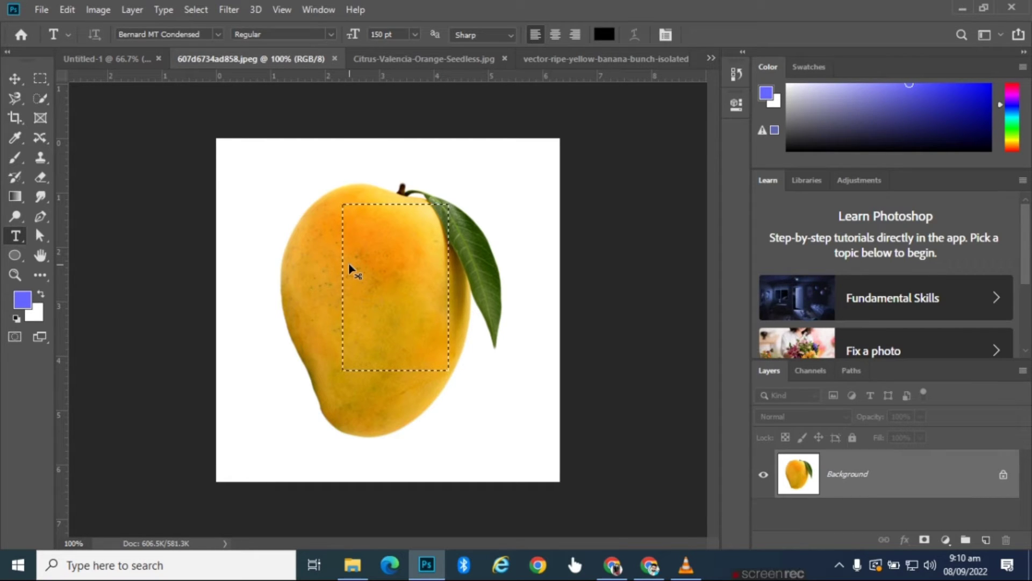
{"action": "left_click", "coordinate": [42, 80]}
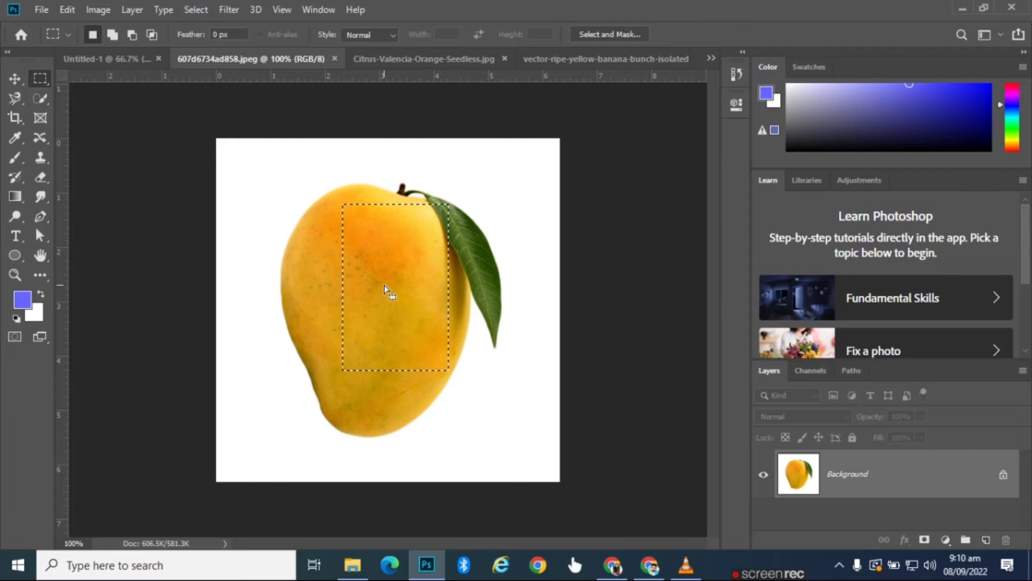
{"action": "left_click", "coordinate": [385, 289]}
{"action": "left_click_drag", "start_coordinate": [374, 193], "coordinate": [440, 385]}
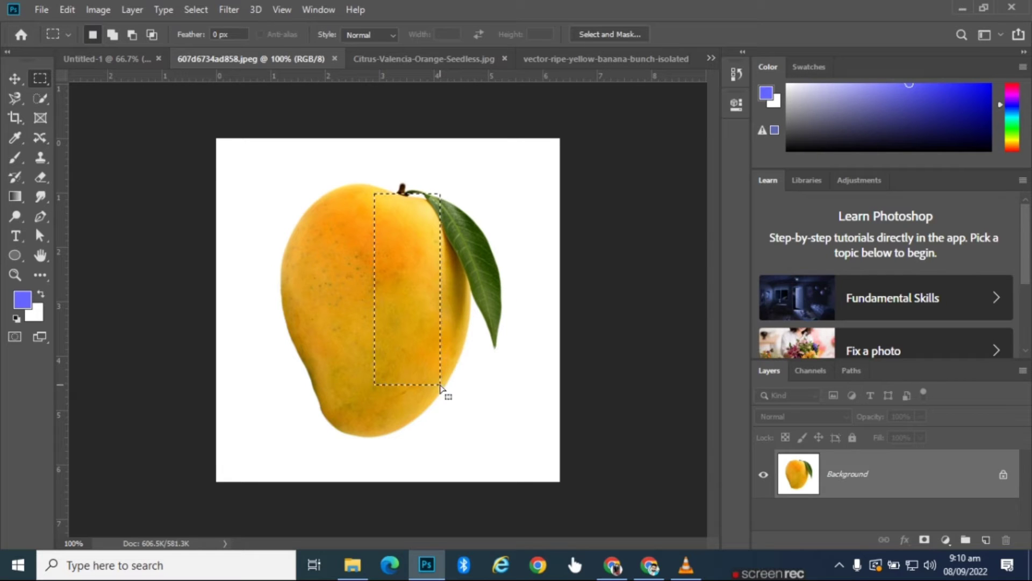
{"action": "left_click", "coordinate": [330, 219]}
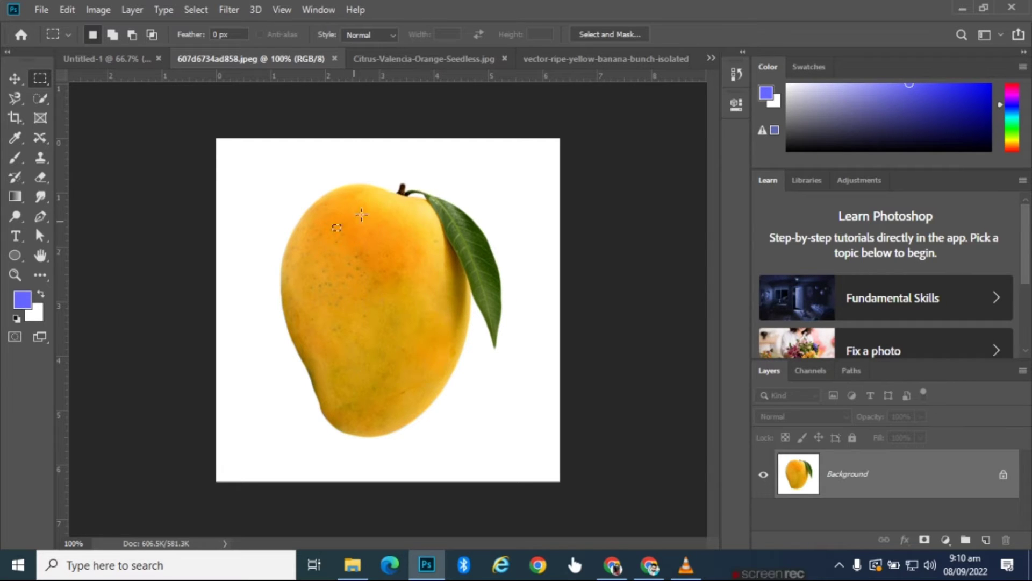
{"action": "mouse_move", "coordinate": [376, 209]}
{"action": "left_mouse_down"}
{"action": "mouse_move", "coordinate": [462, 337]}
{"action": "mouse_move", "coordinate": [455, 366]}
{"action": "left_mouse_up"}
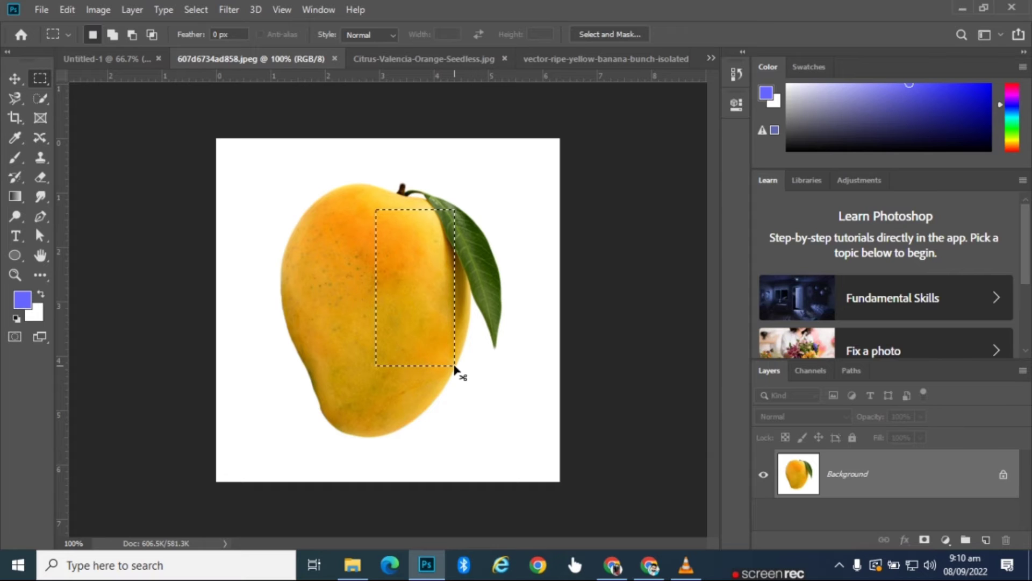
{"action": "left_click", "coordinate": [109, 59]}
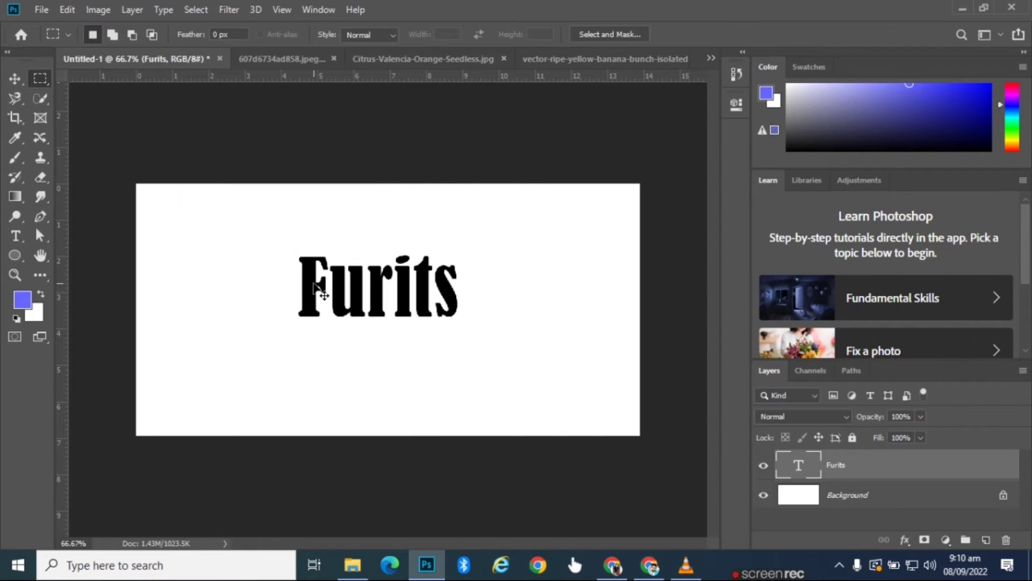
- Paste the mango strip, clip it to the Furits text and slide it over the letters Fu
{"action": "key", "text": "ctrl+v"}
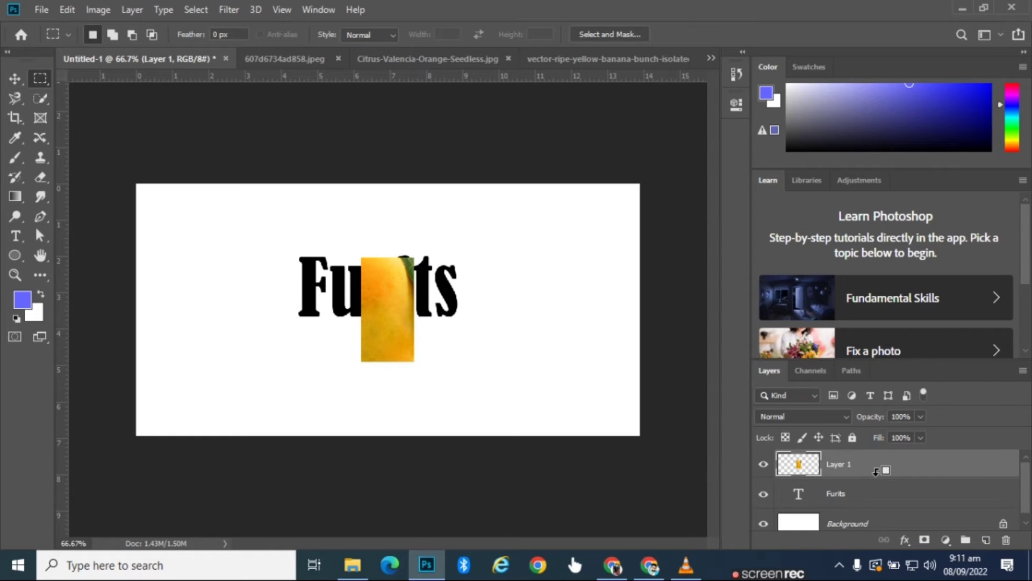
{"action": "left_click", "coordinate": [877, 474], "text": "alt"}
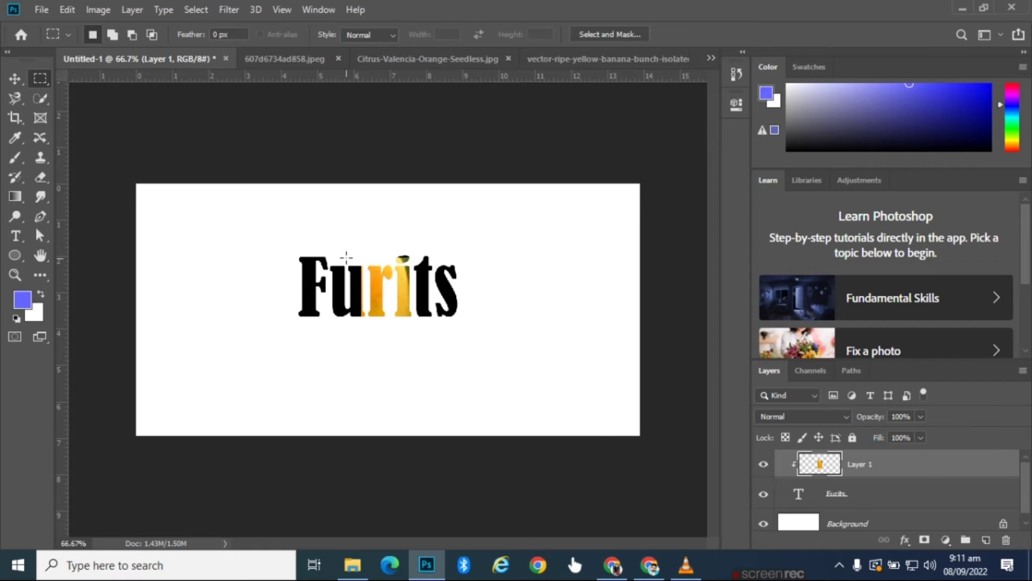
{"action": "left_click", "coordinate": [18, 80]}
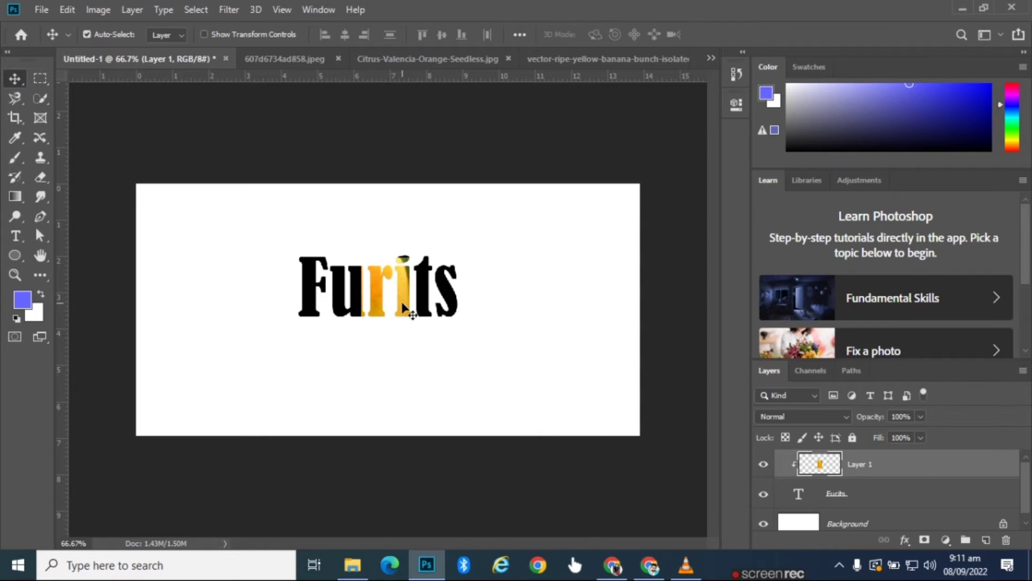
{"action": "left_click_drag", "start_coordinate": [403, 304], "coordinate": [339, 302]}
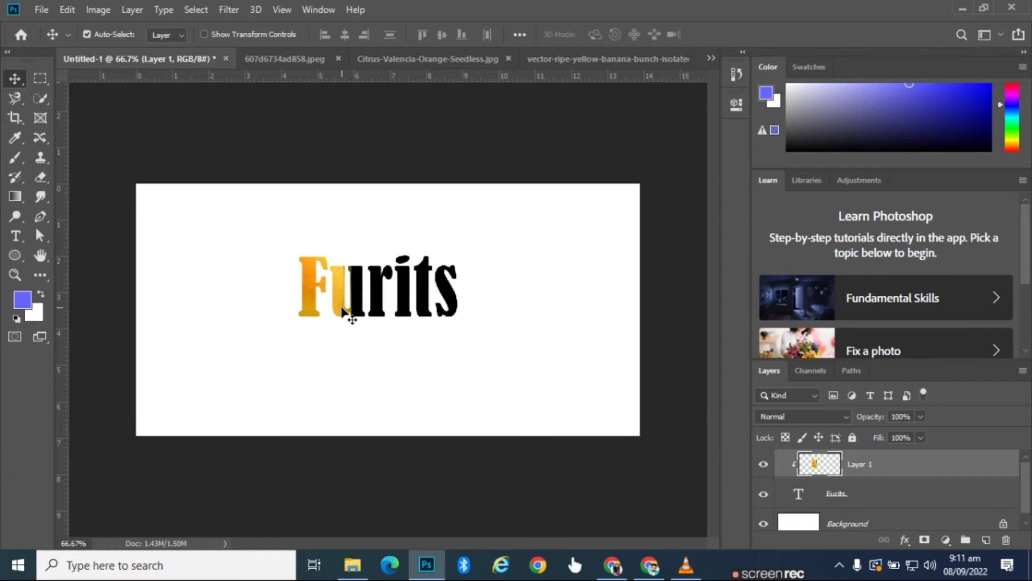
{"action": "left_click", "coordinate": [40, 178]}
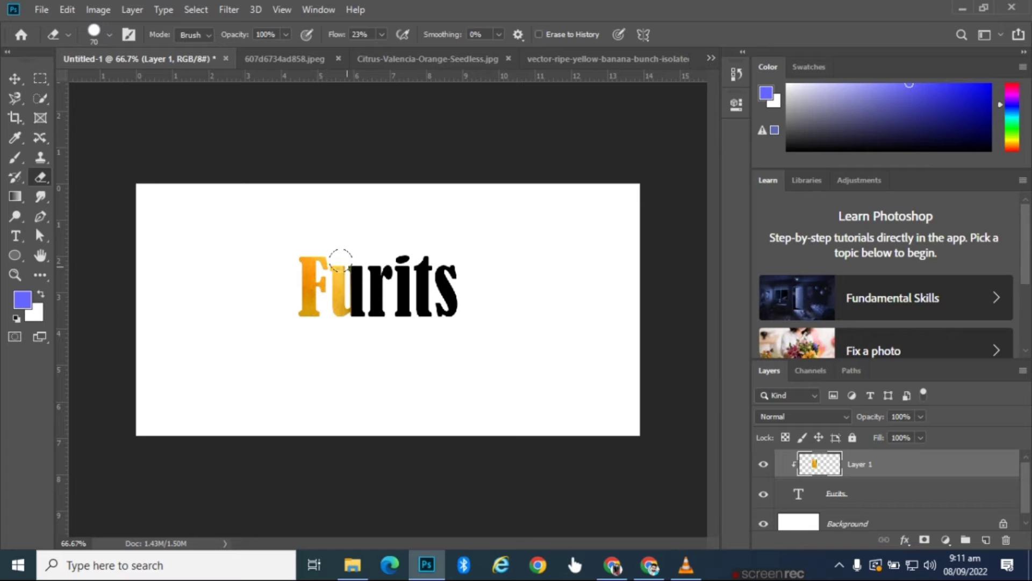
- Erase the mango from the u at 100% eraser flow, leaving it only in the F
{"action": "left_click_drag", "start_coordinate": [340, 260], "coordinate": [342, 295]}
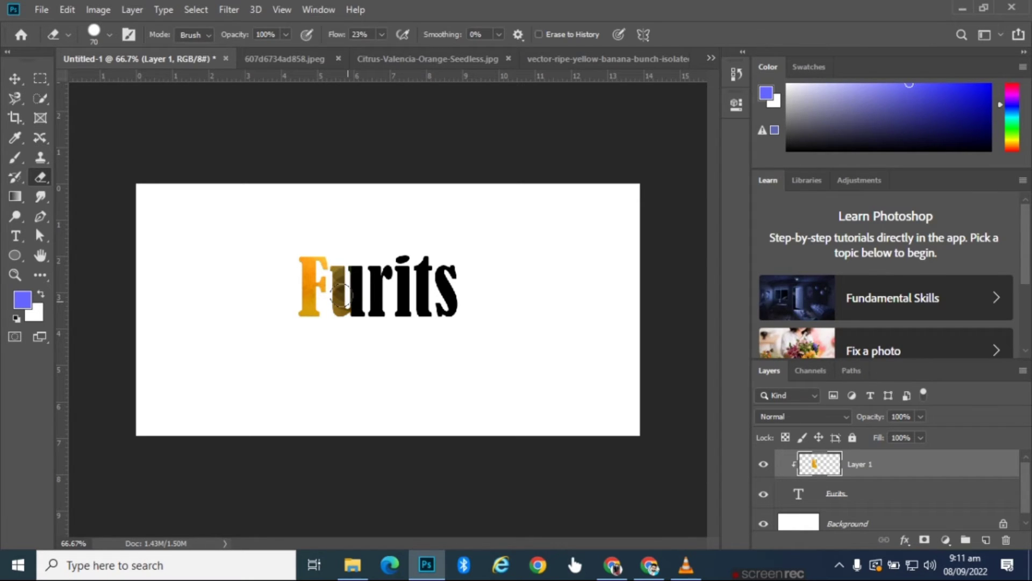
{"action": "left_click_drag", "start_coordinate": [382, 34], "coordinate": [434, 87]}
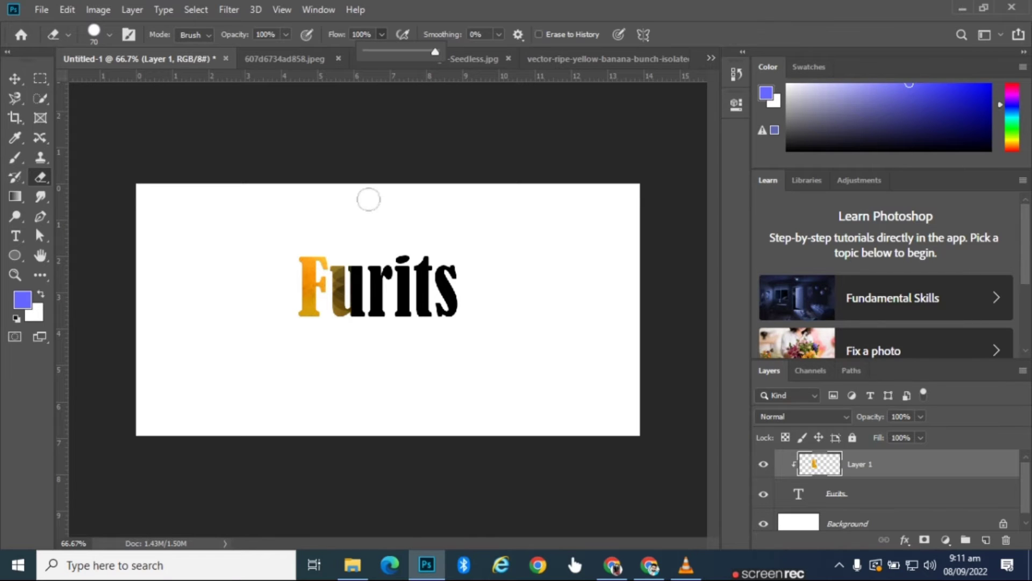
{"action": "left_click", "coordinate": [341, 256]}
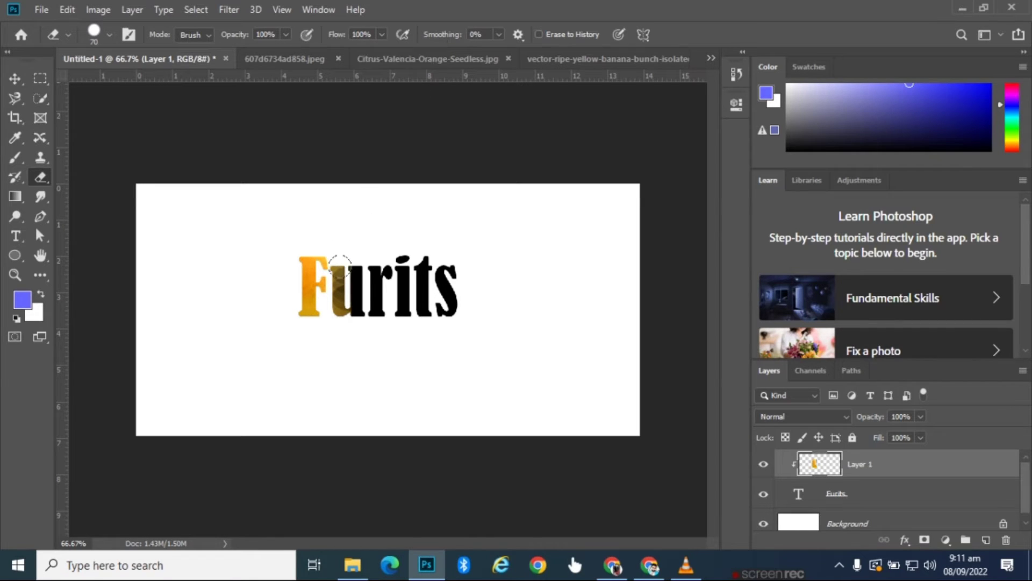
{"action": "left_click_drag", "start_coordinate": [341, 257], "coordinate": [343, 302]}
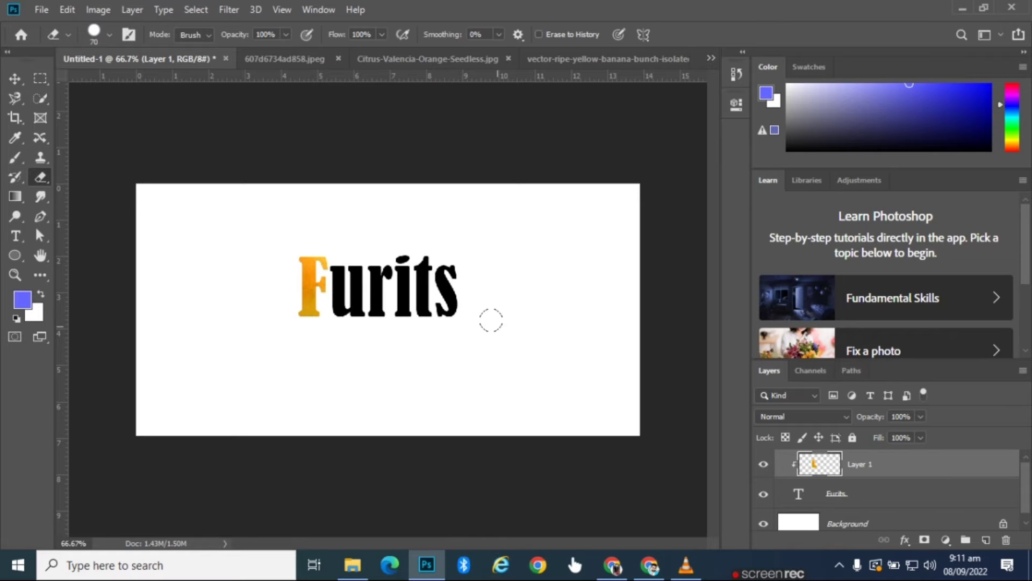
{"action": "left_click", "coordinate": [278, 58]}
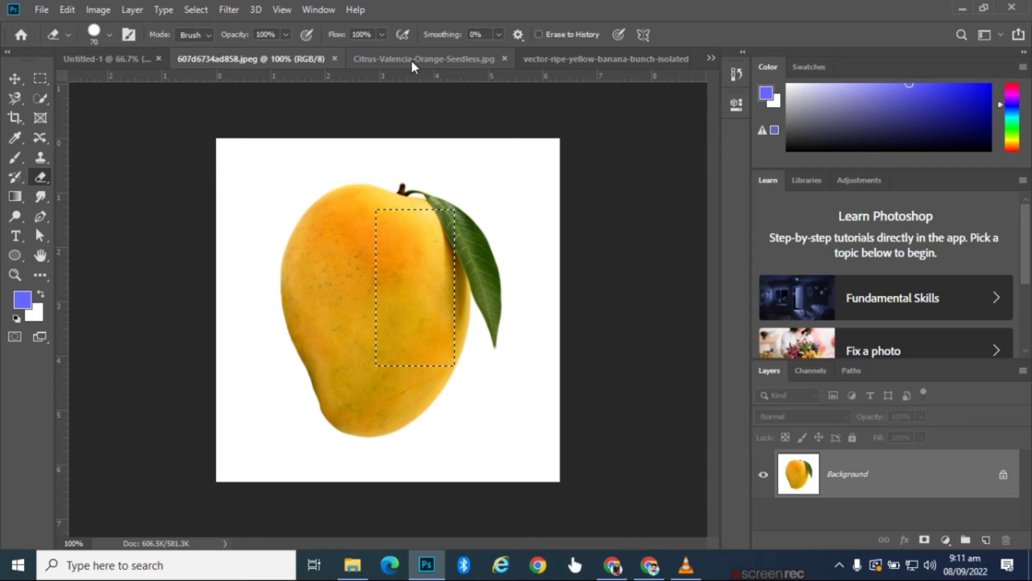
- Return from the fruit photos to the Furits document Untitled-1 via the open-documents list
{"action": "left_click", "coordinate": [412, 60]}
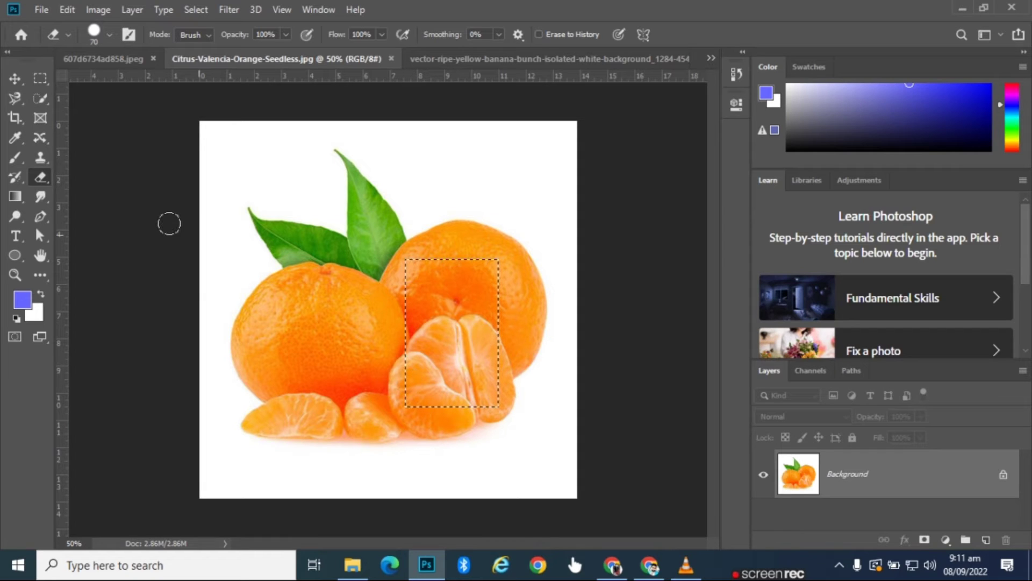
{"action": "key", "text": "ctrl+shift+Tab"}
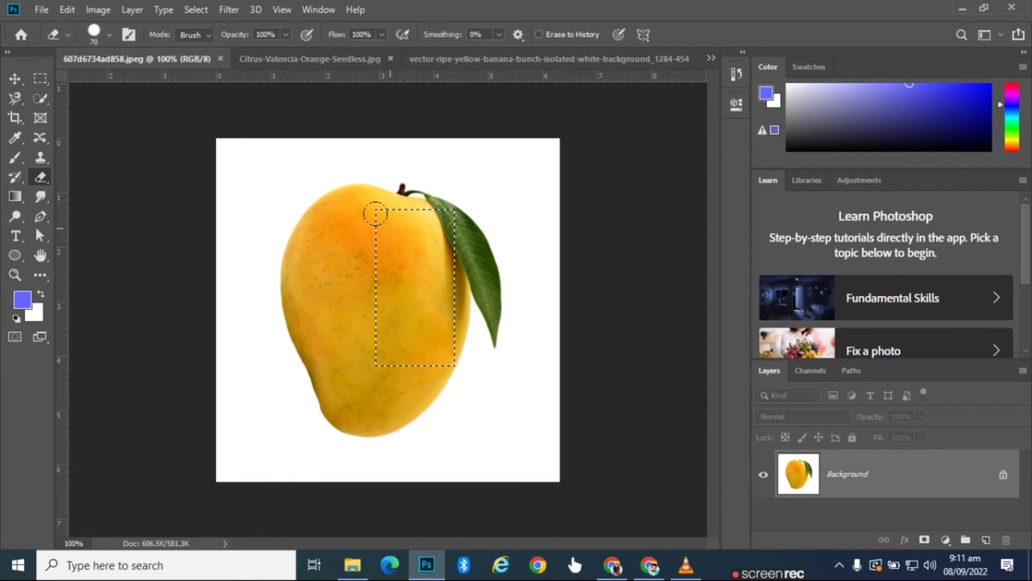
{"action": "left_click", "coordinate": [709, 58]}
{"action": "left_click", "coordinate": [653, 61]}
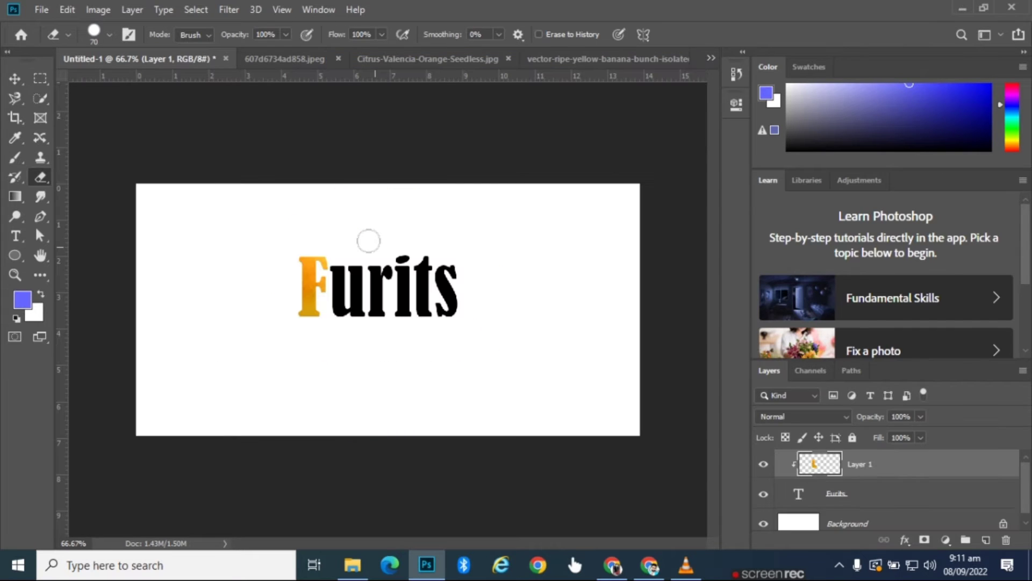
- Paste the orange strip as Layer 2 and clip it into the Furits text
{"action": "key", "text": "ctrl+v"}
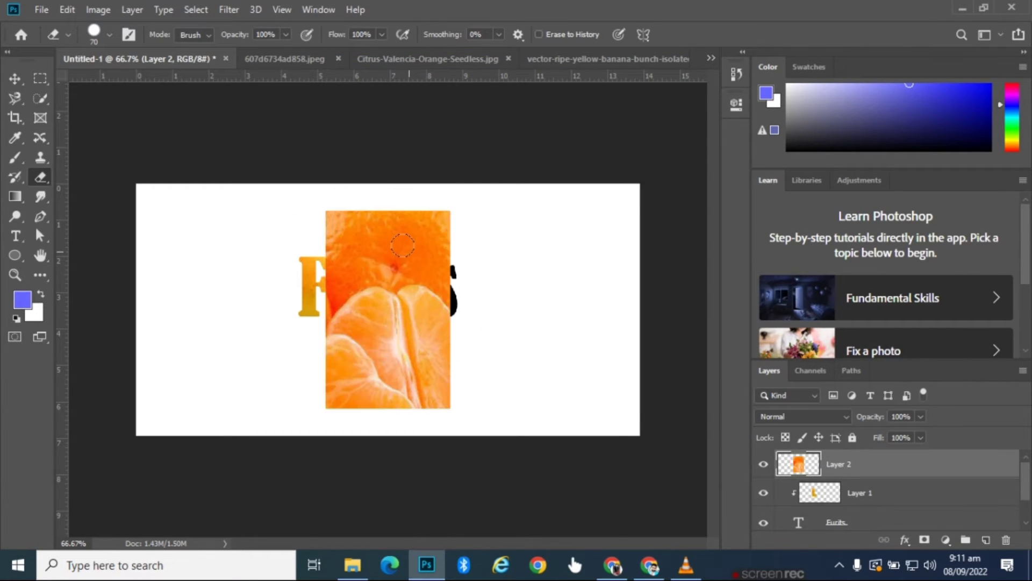
{"action": "left_click", "coordinate": [886, 473], "text": "alt"}
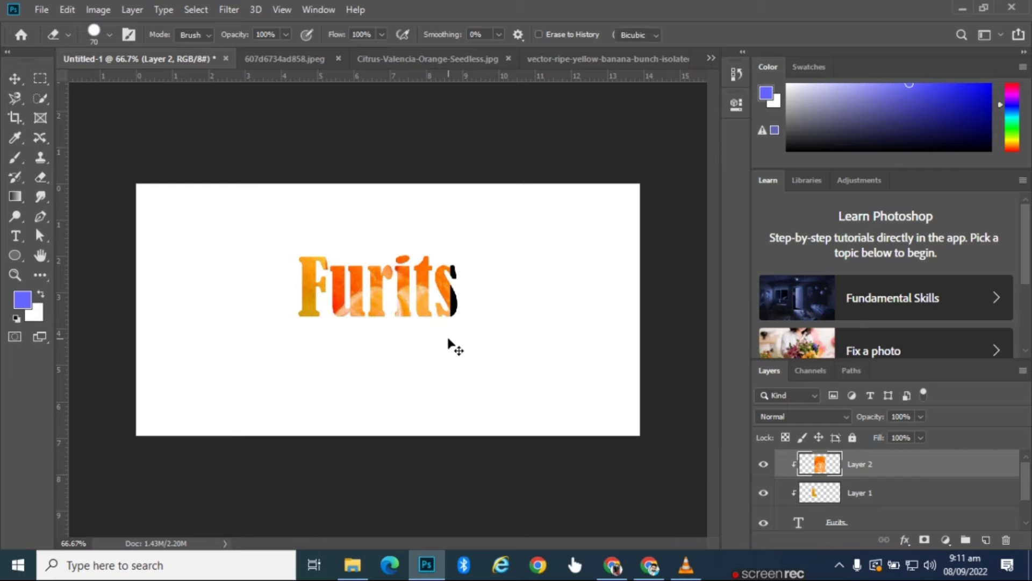
{"action": "key", "text": "ctrl+t"}
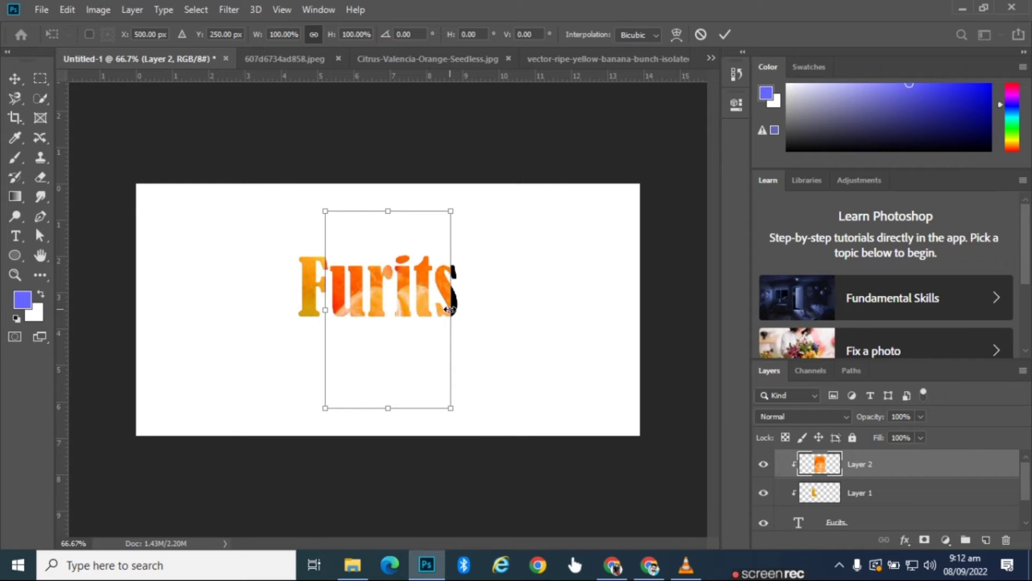
- Narrow the orange layer in two transforms so it colours only the u and r
{"action": "left_click_drag", "start_coordinate": [448, 309], "coordinate": [377, 312]}
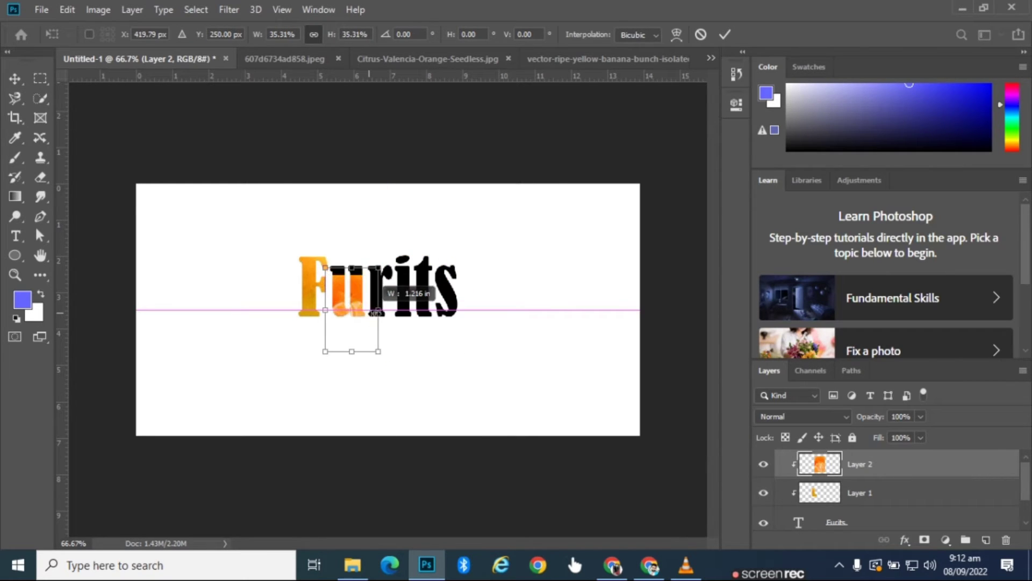
{"action": "key", "text": "Return"}
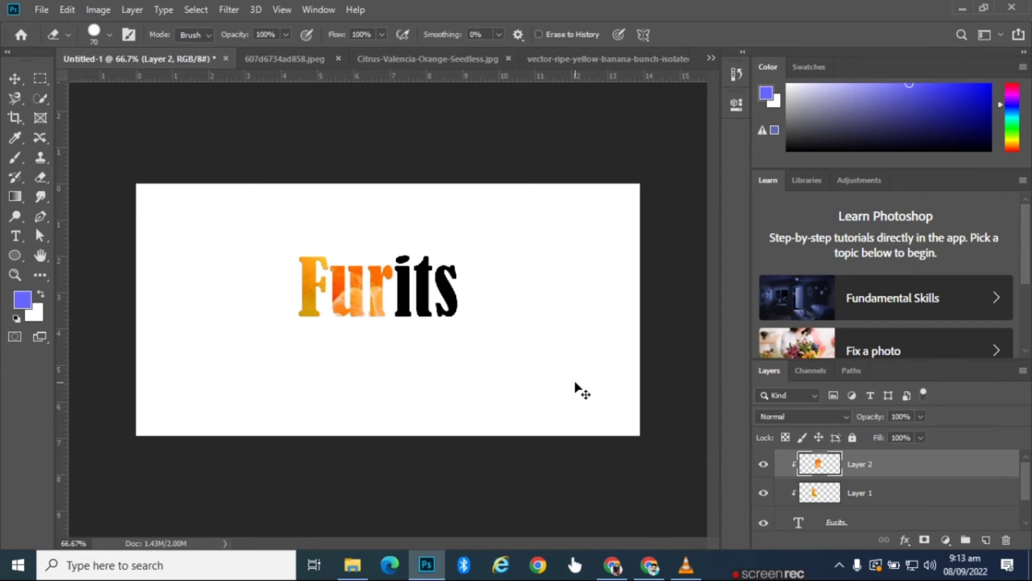
{"action": "key", "text": "ctrl+t"}
{"action": "mouse_move", "coordinate": [396, 297]}
{"action": "left_mouse_down"}
{"action": "mouse_move", "coordinate": [380, 298]}
{"action": "mouse_move", "coordinate": [396, 297]}
{"action": "left_mouse_up"}
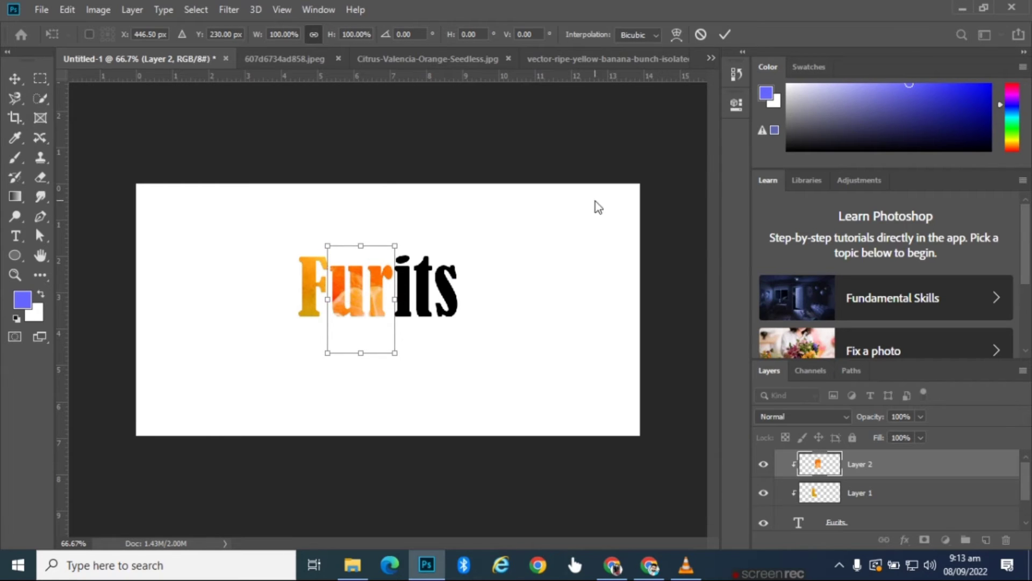
{"action": "left_click", "coordinate": [725, 34]}
{"action": "key", "text": "e"}
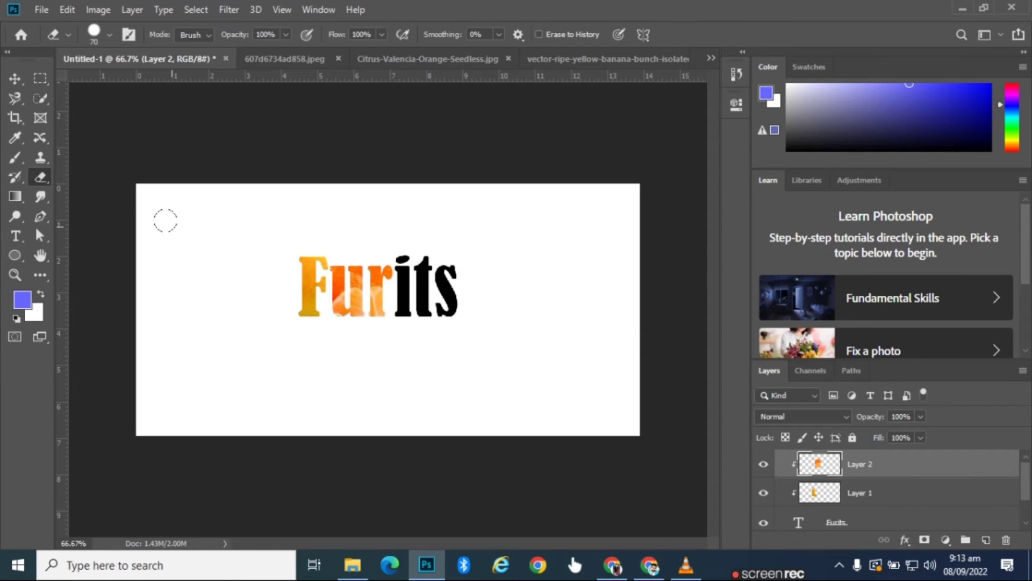
- Paste a copied strip of the banana photo as Layer 3 in Untitled-1
{"action": "left_click", "coordinate": [405, 60]}
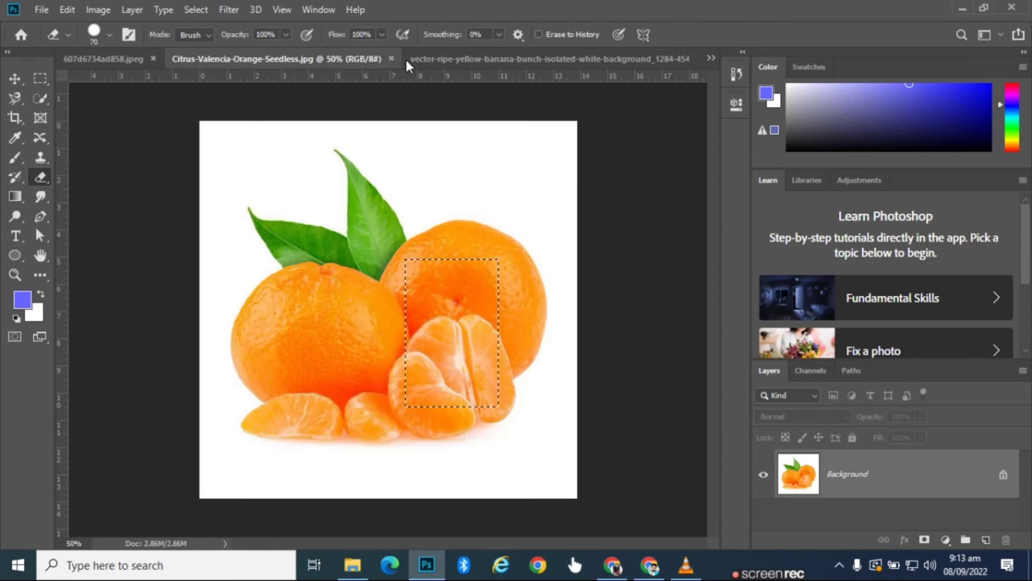
{"action": "left_click", "coordinate": [524, 63]}
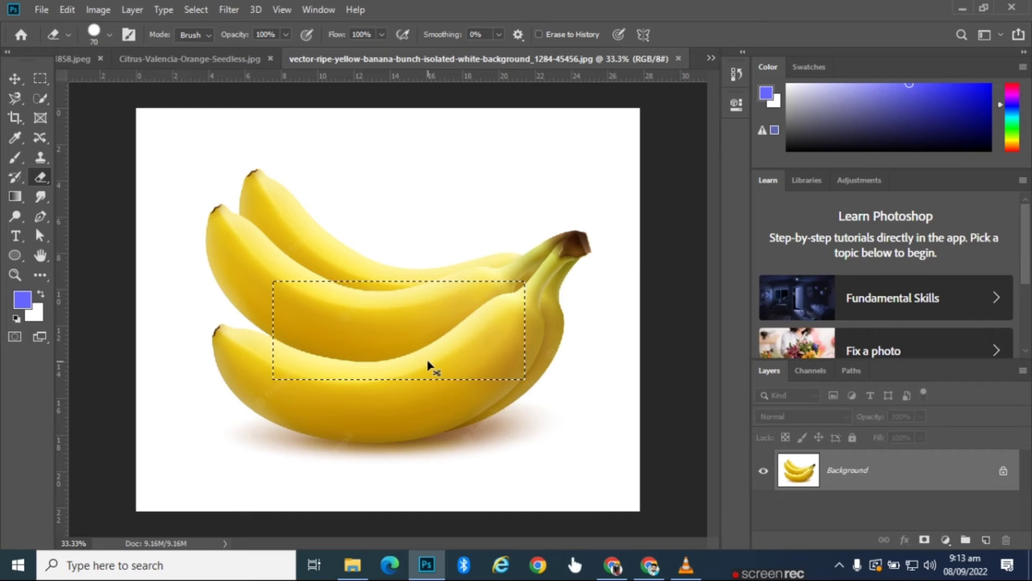
{"action": "left_click", "coordinate": [709, 58]}
{"action": "left_click", "coordinate": [652, 62]}
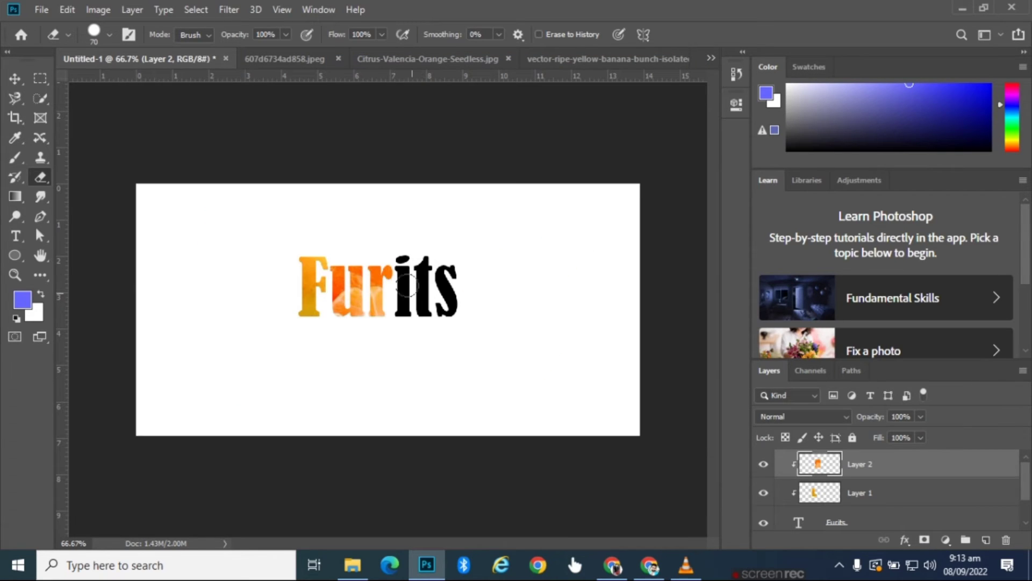
{"action": "key", "text": "ctrl+v"}
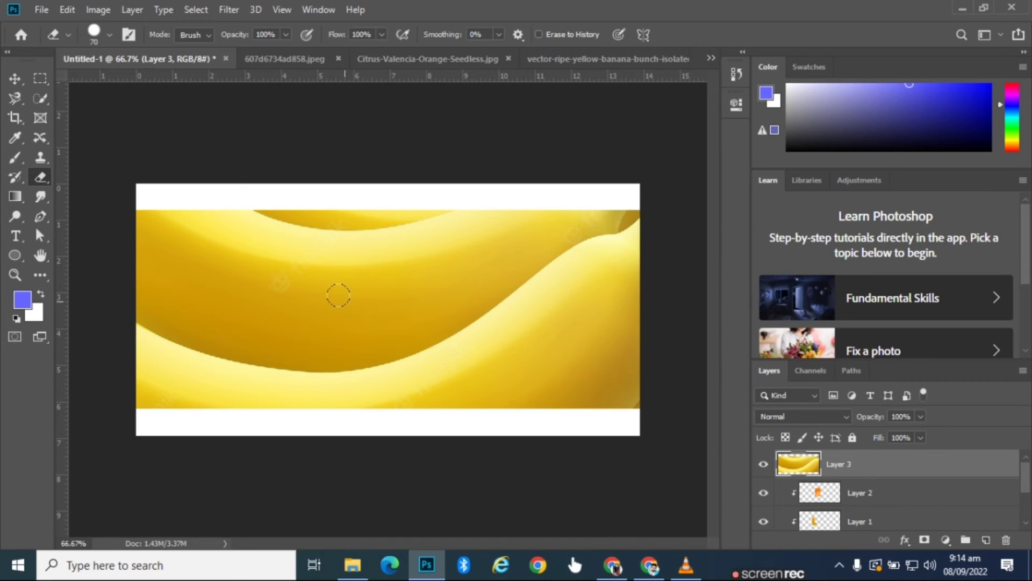
- Clip the banana layer to the text, rotate it about -92°, and scale it to about 20% over 'it'
{"action": "left_click", "coordinate": [858, 471], "text": "alt"}
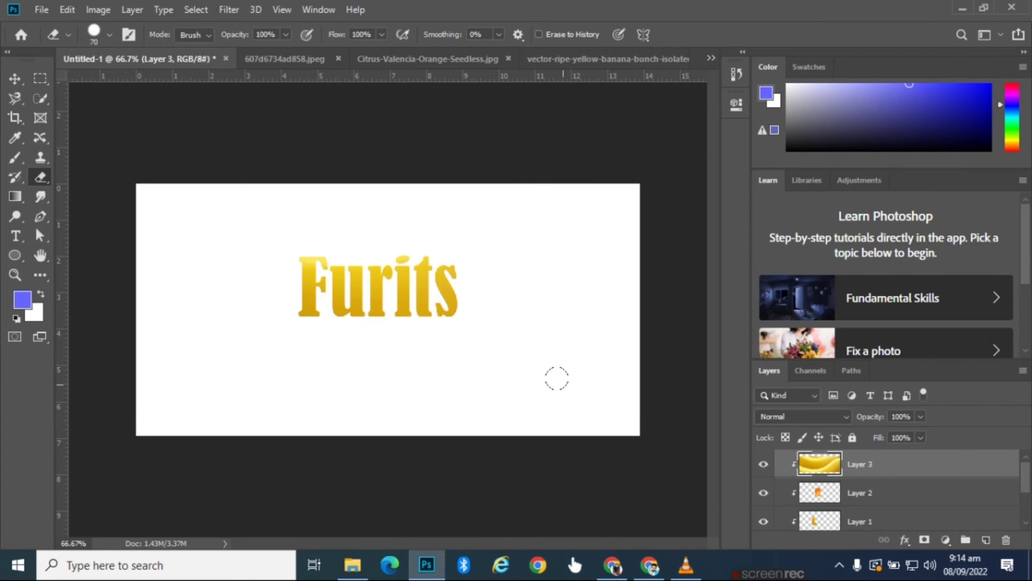
{"action": "key", "text": "ctrl+t"}
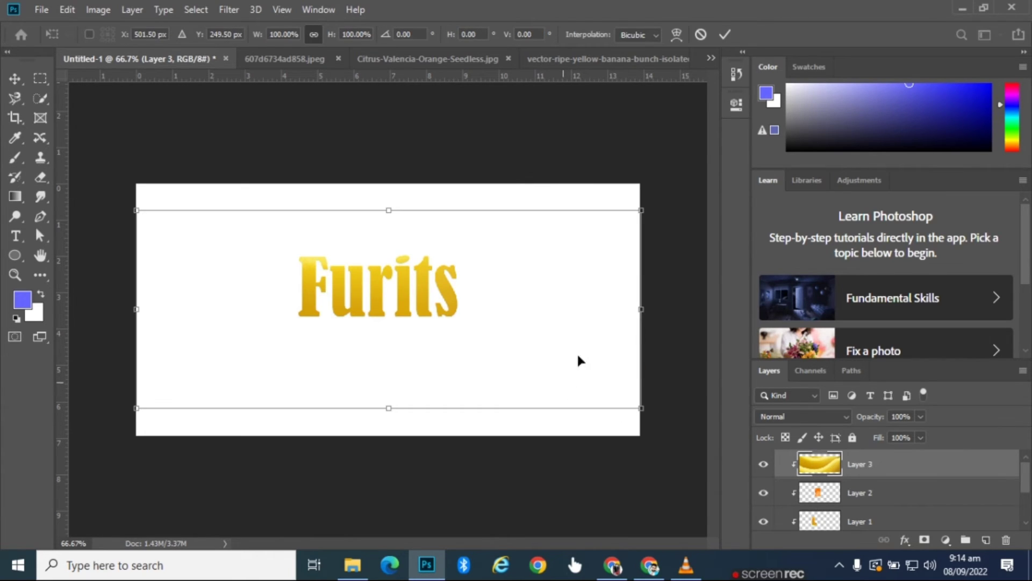
{"action": "left_click_drag", "start_coordinate": [136, 210], "coordinate": [498, 296]}
{"action": "mouse_move", "coordinate": [640, 342]}
{"action": "left_mouse_down"}
{"action": "mouse_move", "coordinate": [585, 364]}
{"action": "mouse_move", "coordinate": [534, 357]}
{"action": "mouse_move", "coordinate": [452, 279]}
{"action": "left_mouse_up"}
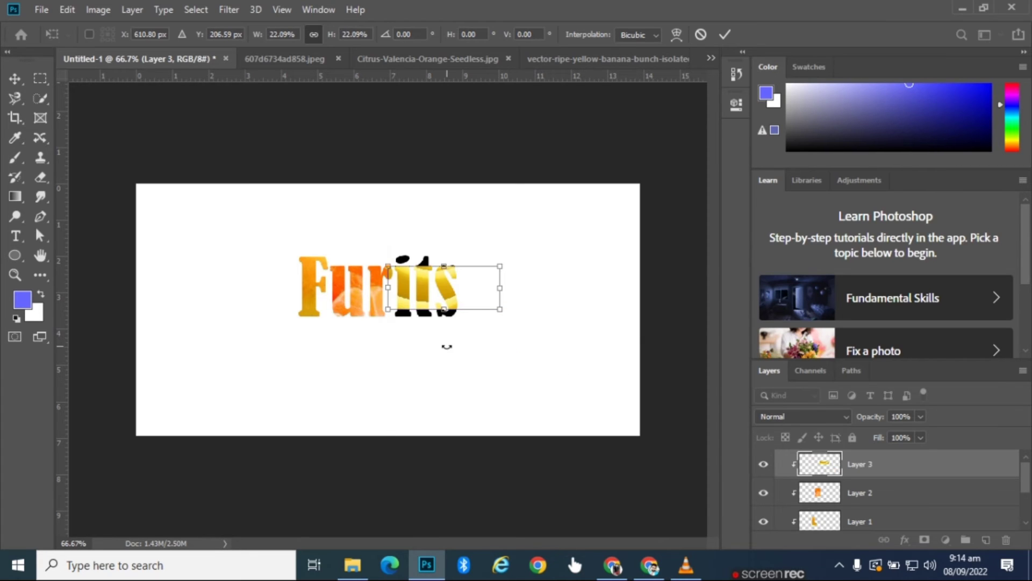
{"action": "mouse_move", "coordinate": [447, 339]}
{"action": "left_mouse_down"}
{"action": "mouse_move", "coordinate": [487, 335]}
{"action": "mouse_move", "coordinate": [531, 288]}
{"action": "left_mouse_up"}
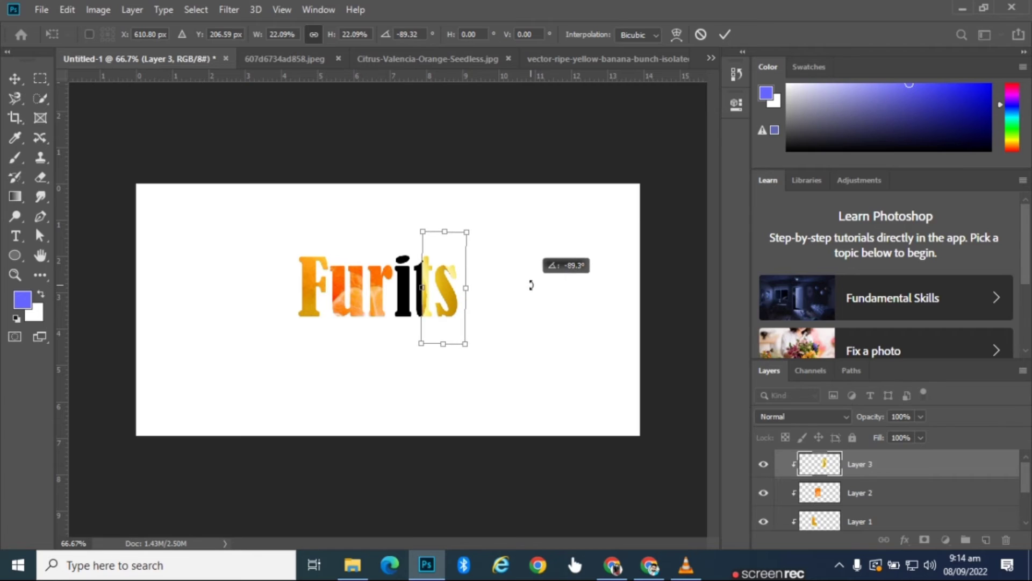
{"action": "left_click_drag", "start_coordinate": [434, 292], "coordinate": [415, 296]}
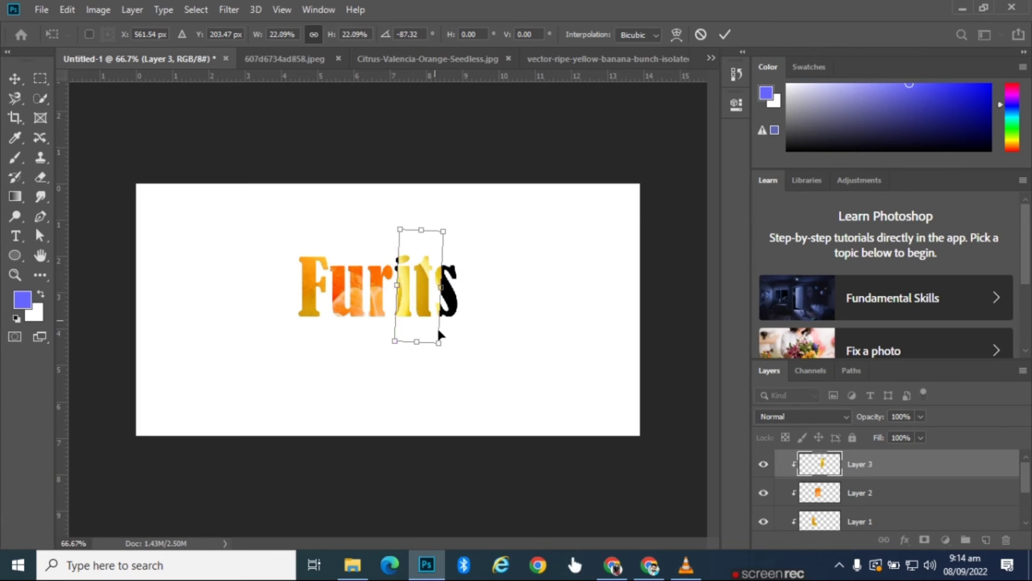
{"action": "mouse_move", "coordinate": [438, 342]}
{"action": "left_mouse_down"}
{"action": "mouse_move", "coordinate": [435, 329]}
{"action": "mouse_move", "coordinate": [429, 355]}
{"action": "left_mouse_up"}
{"action": "left_click_drag", "start_coordinate": [427, 302], "coordinate": [423, 307]}
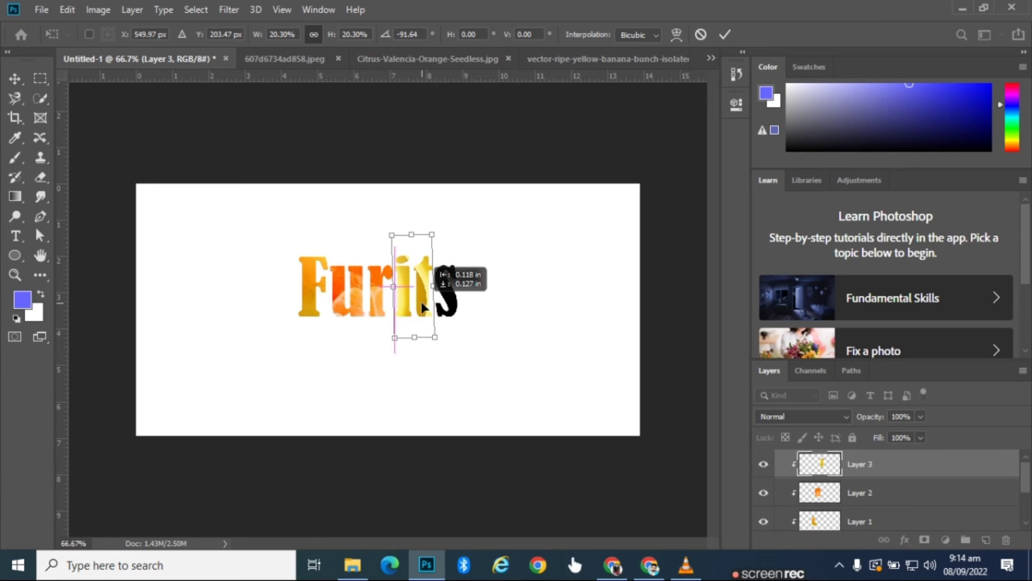
{"action": "left_click", "coordinate": [724, 34]}
{"action": "key", "text": "e"}
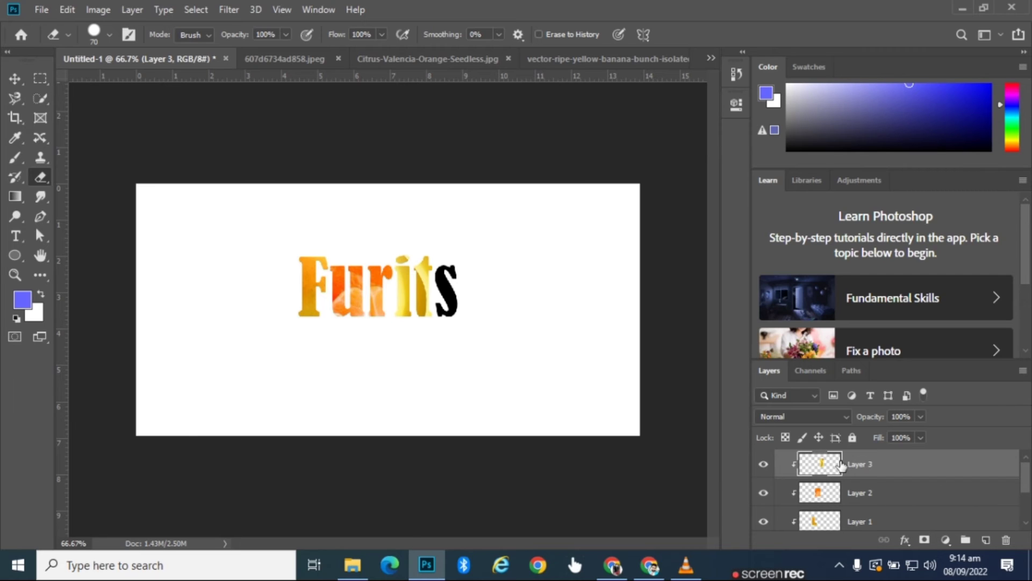
- Add a layer mask to the banana layer and set black as the foreground colour
{"action": "left_click", "coordinate": [923, 542]}
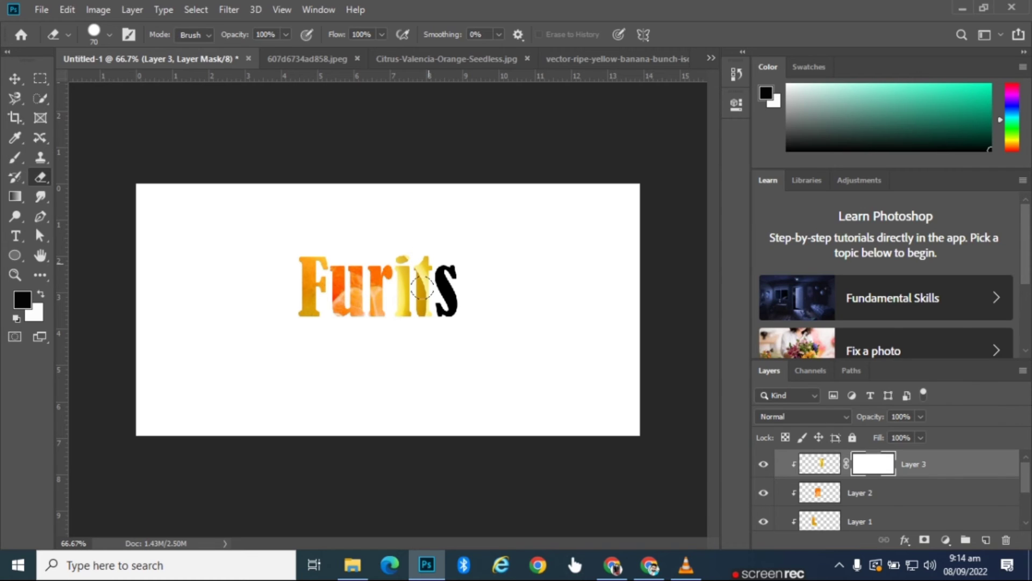
{"action": "left_click", "coordinate": [22, 305]}
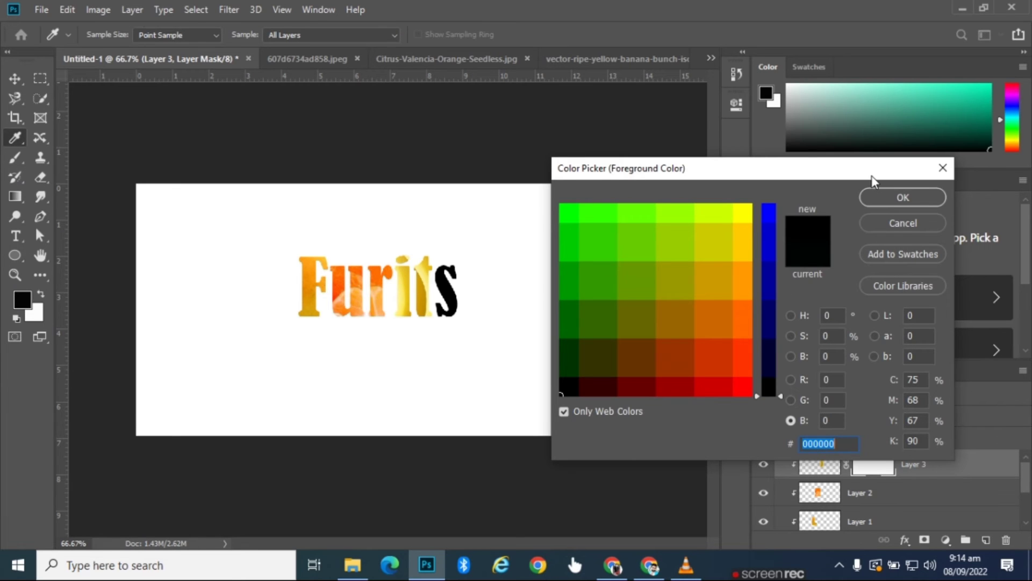
{"action": "left_click", "coordinate": [883, 200]}
{"action": "key", "text": "b"}
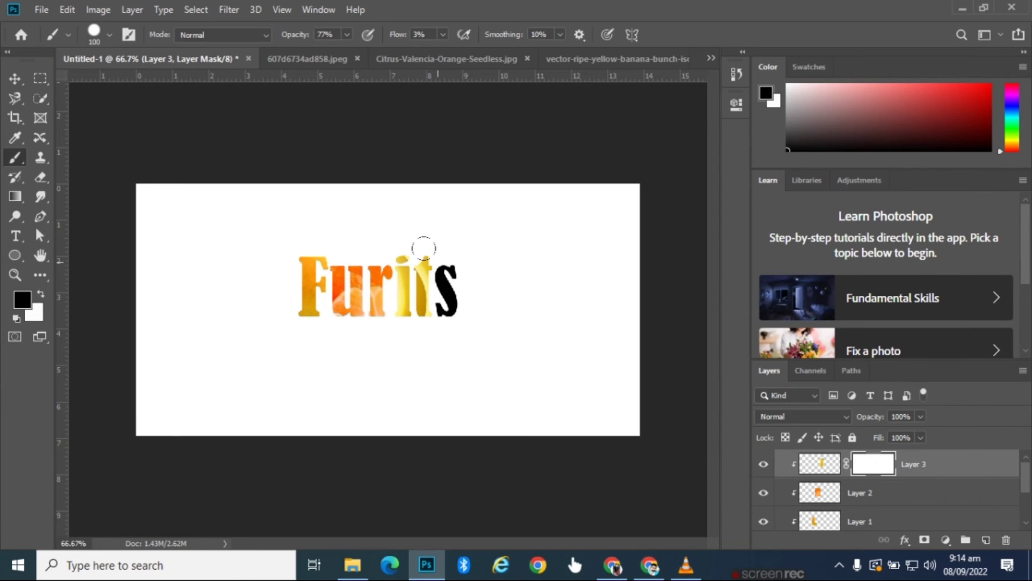
- Brush the mask black over the t at 100% flow, leaving only the i yellow
{"action": "left_click_drag", "start_coordinate": [424, 264], "coordinate": [425, 259]}
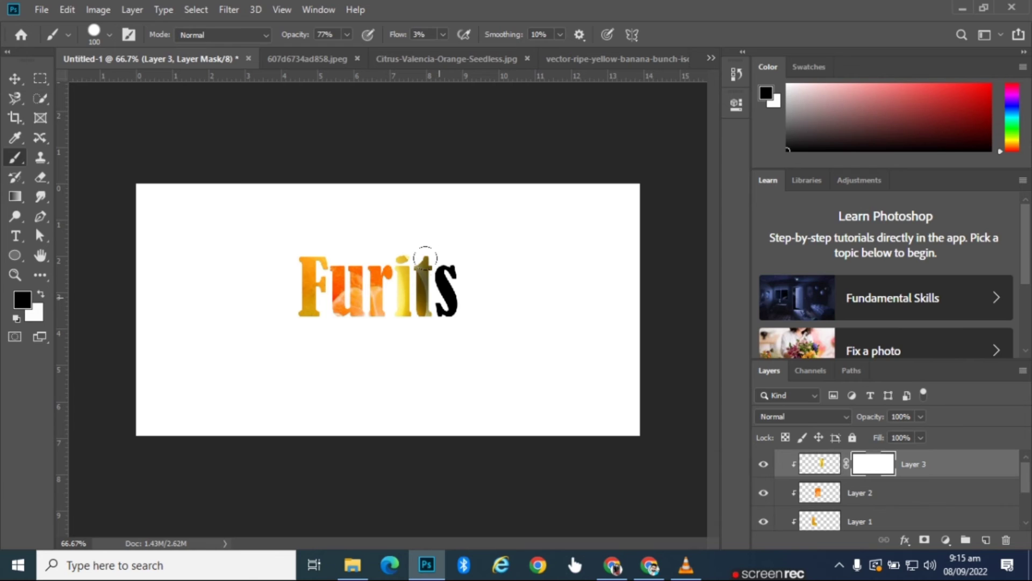
{"action": "left_click", "coordinate": [442, 34]}
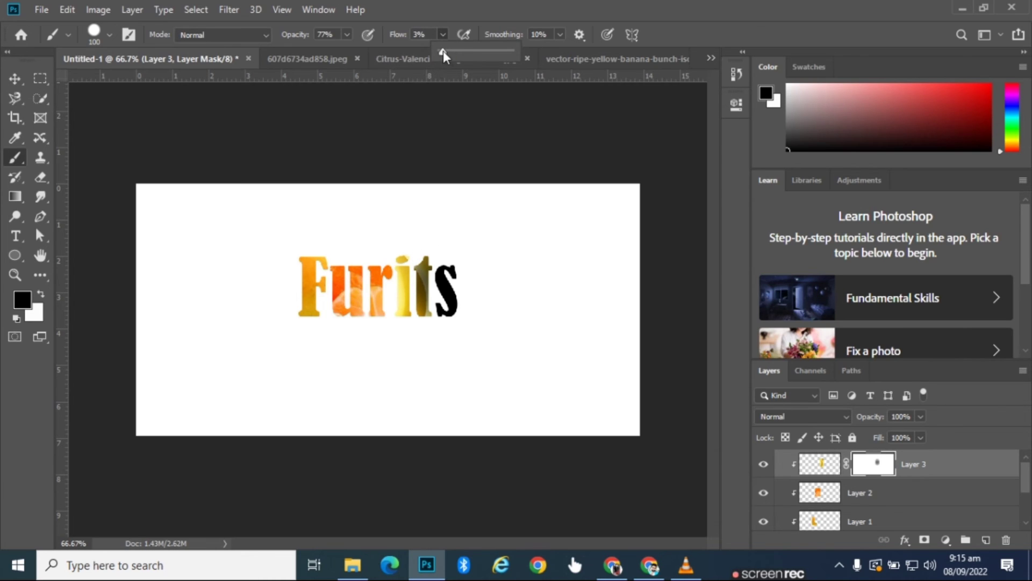
{"action": "left_click_drag", "start_coordinate": [495, 55], "coordinate": [516, 52]}
{"action": "left_click_drag", "start_coordinate": [422, 247], "coordinate": [421, 285]}
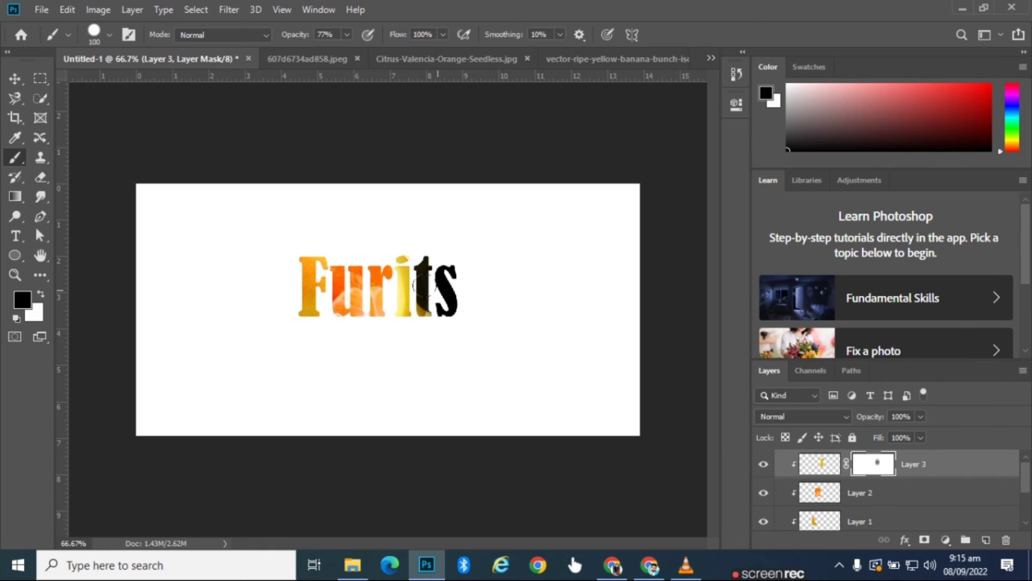
{"action": "left_click_drag", "start_coordinate": [422, 285], "coordinate": [424, 310]}
{"action": "left_click", "coordinate": [41, 177]}
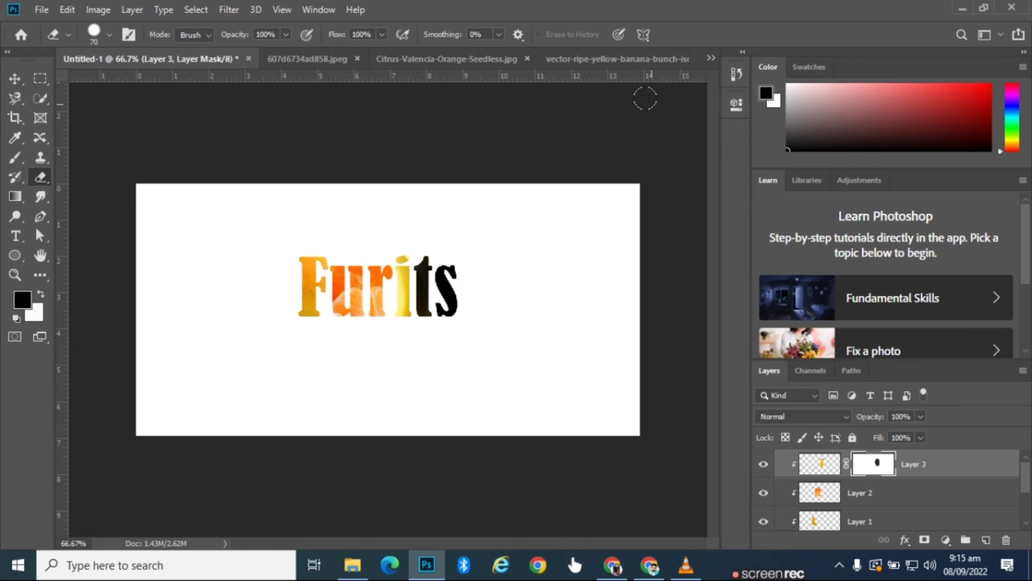
- Bring the guava photo images.jpg into view from the open-documents list
{"action": "left_click", "coordinate": [711, 57]}
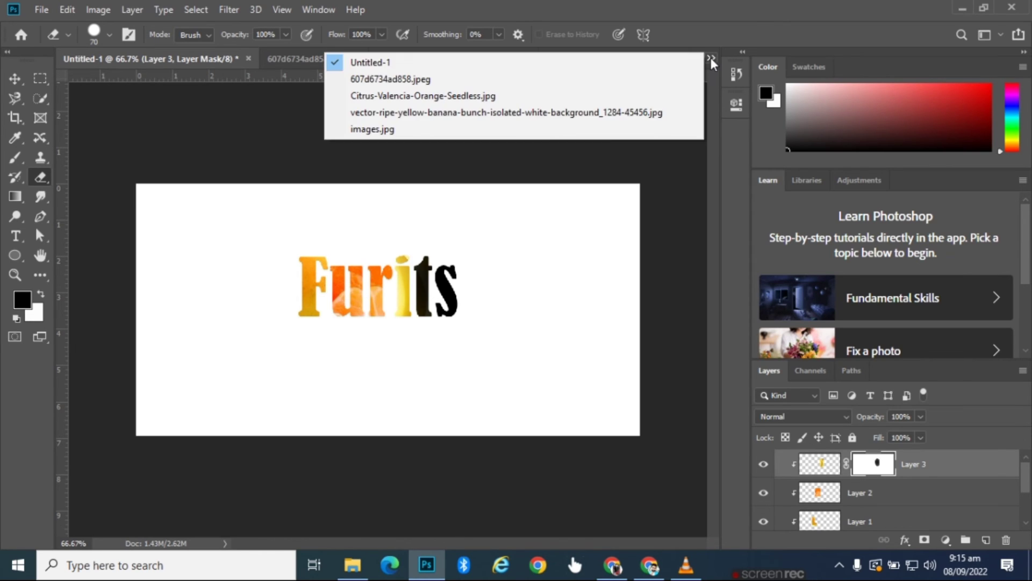
{"action": "left_click", "coordinate": [601, 132]}
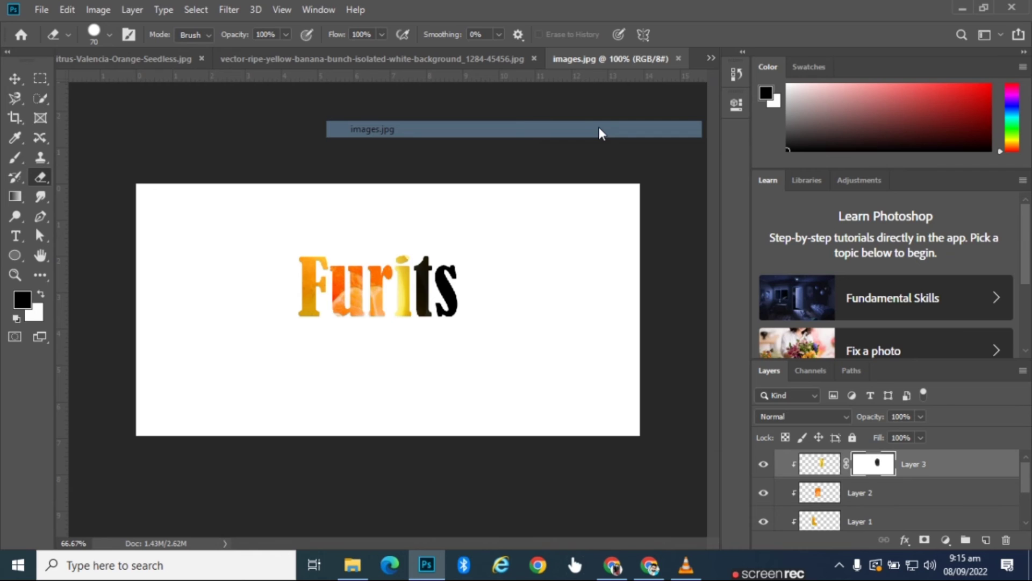
{"action": "left_click", "coordinate": [467, 55]}
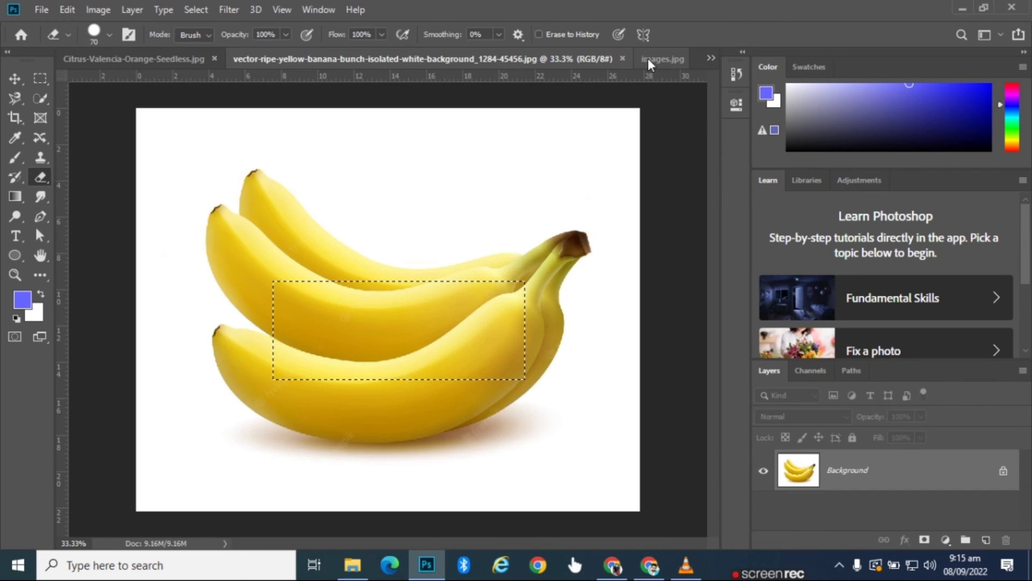
{"action": "left_click", "coordinate": [649, 61]}
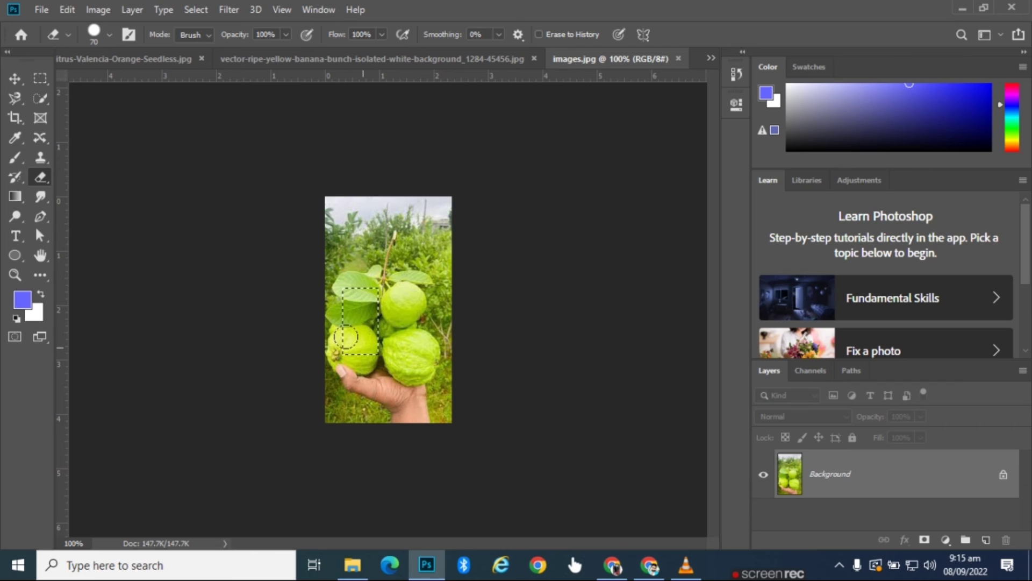
- Marquee-select a rectangle over the guavas, then return to Untitled-1
{"action": "left_click", "coordinate": [41, 79]}
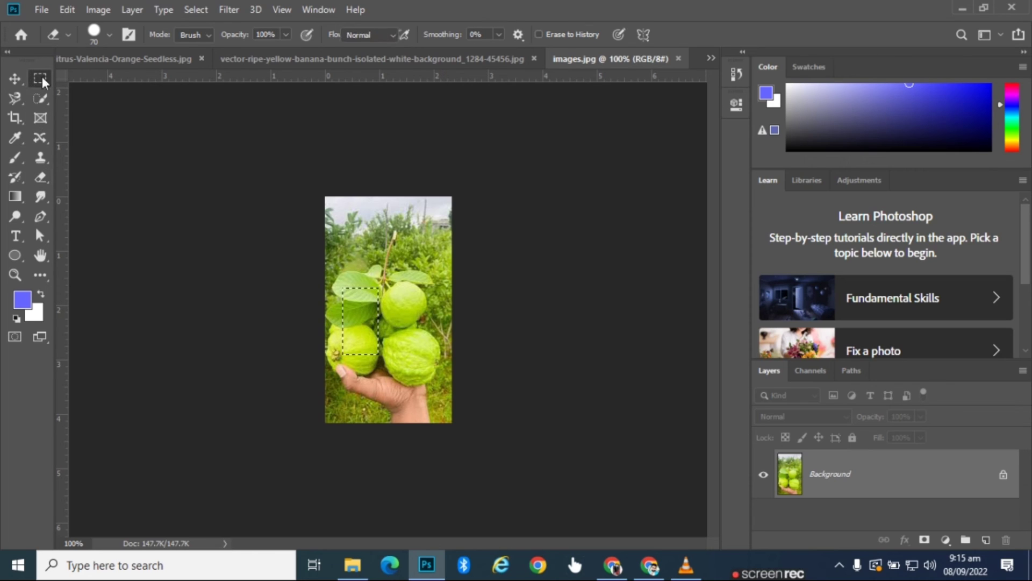
{"action": "left_click", "coordinate": [351, 282]}
{"action": "left_click_drag", "start_coordinate": [351, 284], "coordinate": [411, 367]}
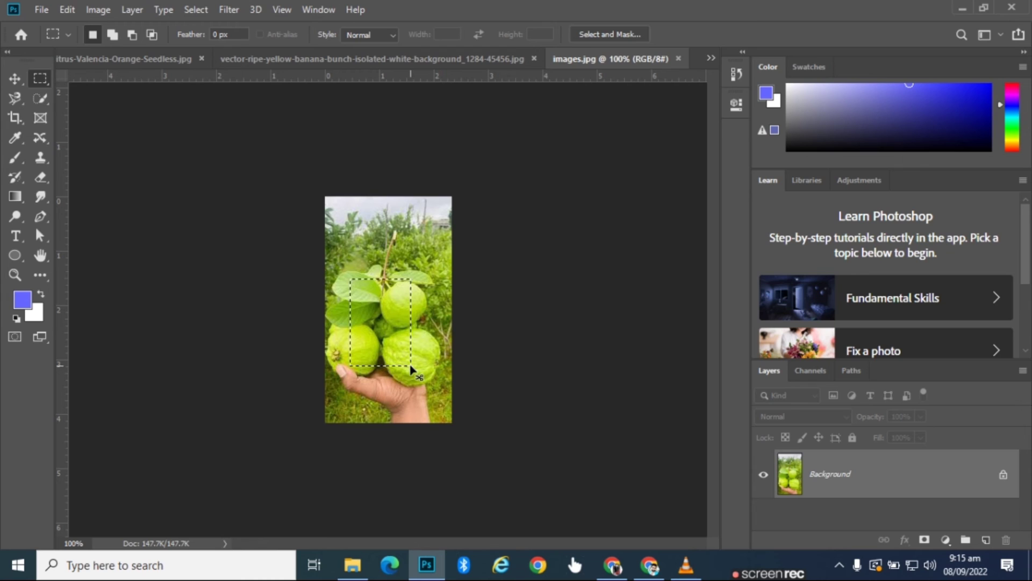
{"action": "left_click", "coordinate": [710, 58]}
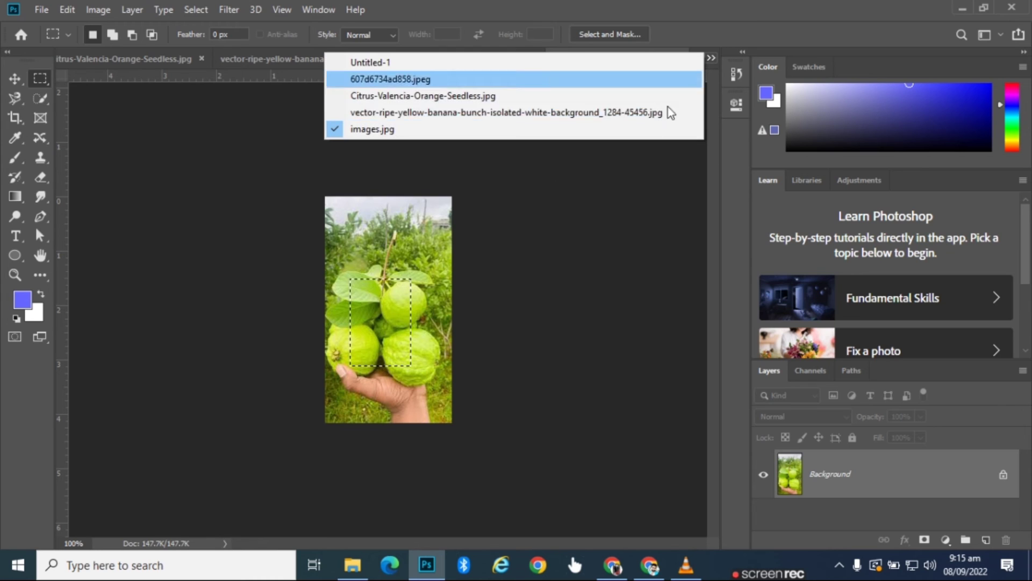
{"action": "left_click", "coordinate": [599, 63]}
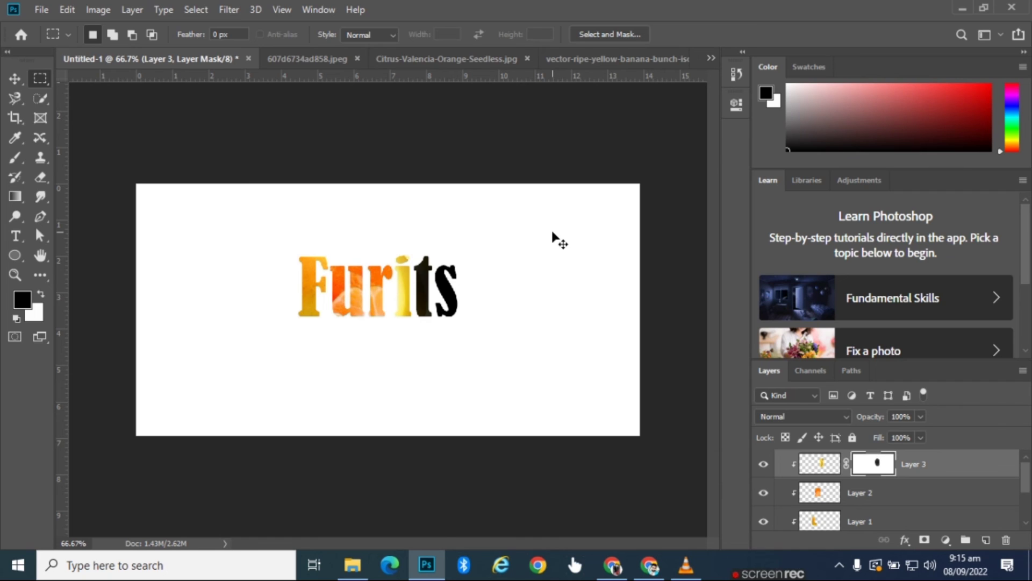
- Paste the guava as Layer 4, enlarge it to about 170% over 'ts', and clip it to the text
{"action": "key", "text": "ctrl+v"}
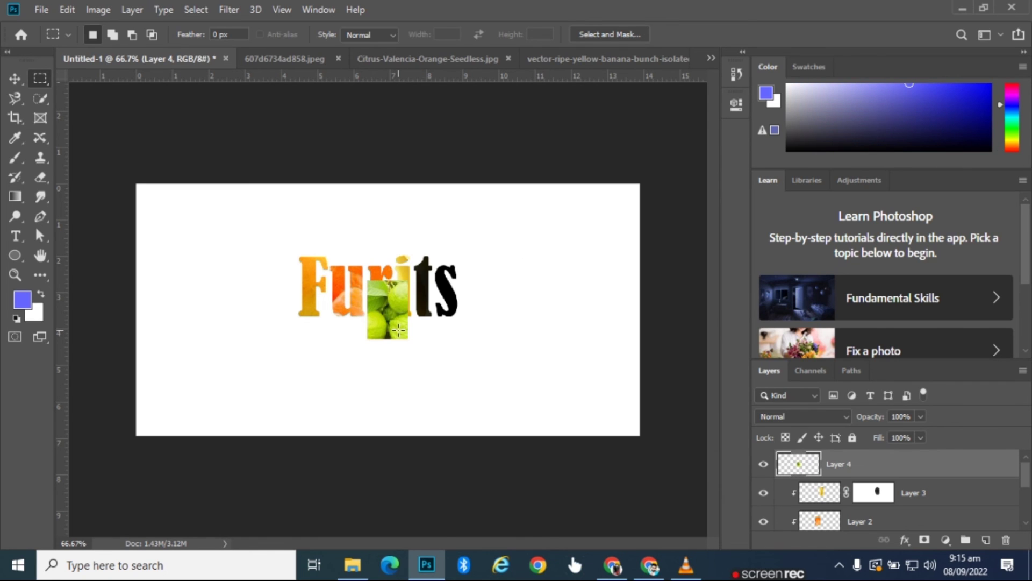
{"action": "key", "text": "ctrl+t"}
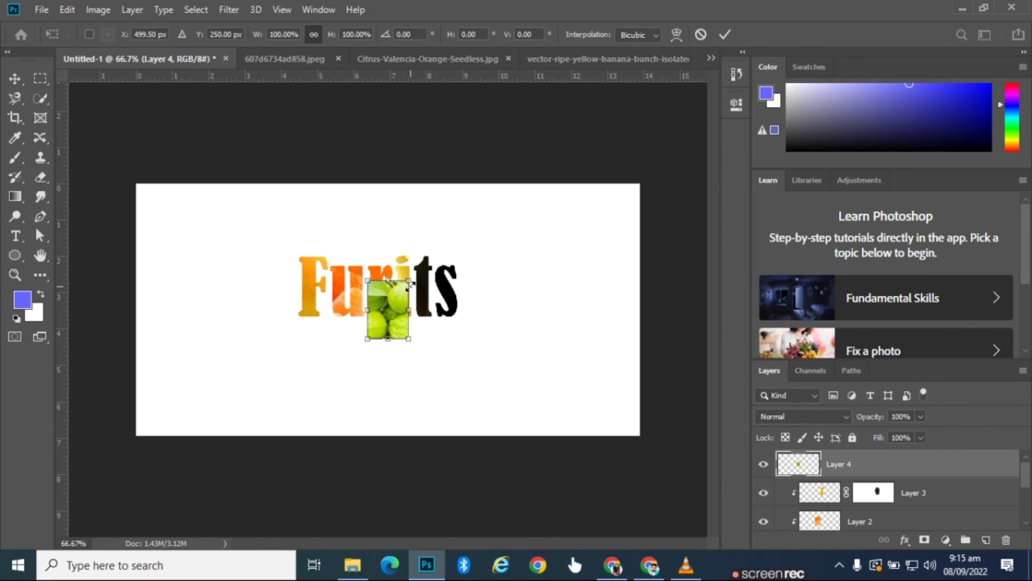
{"action": "left_click_drag", "start_coordinate": [409, 282], "coordinate": [450, 239]}
{"action": "mouse_move", "coordinate": [415, 285]}
{"action": "left_mouse_down"}
{"action": "mouse_move", "coordinate": [466, 306]}
{"action": "mouse_move", "coordinate": [463, 291]}
{"action": "left_mouse_up"}
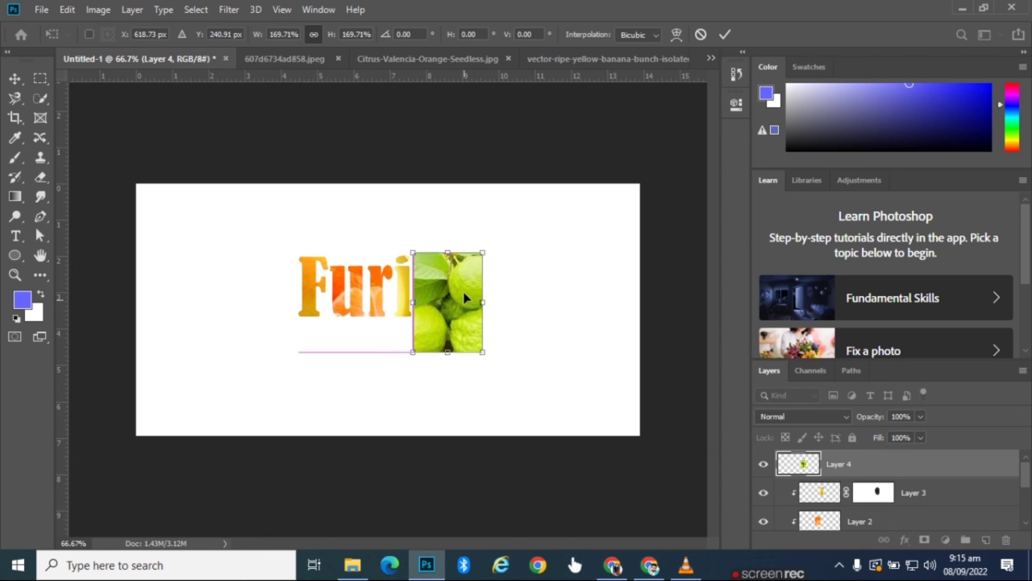
{"action": "key", "text": "m"}
{"action": "left_click", "coordinate": [855, 480], "text": "alt"}
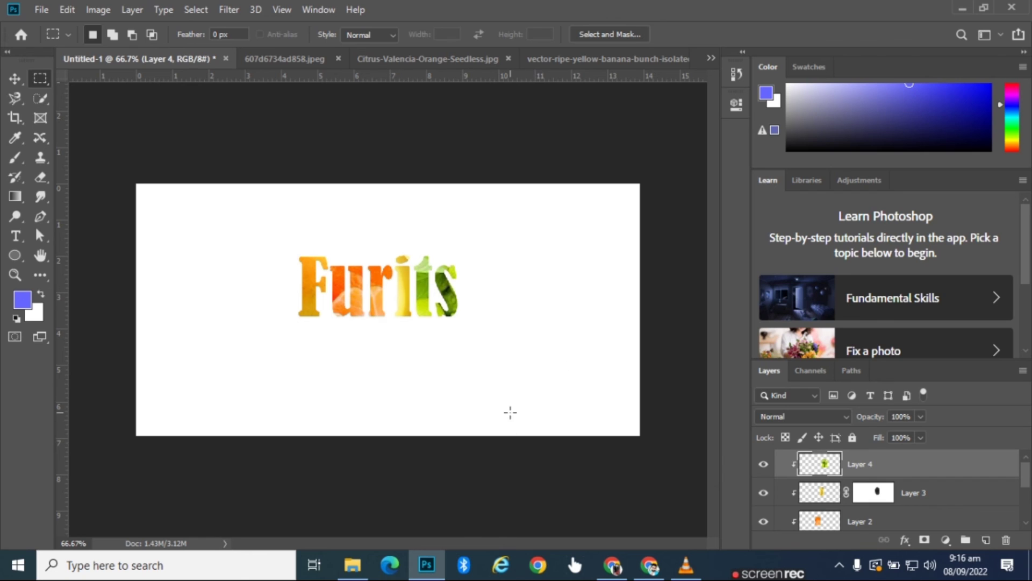
{"action": "key", "text": "ctrl+1"}
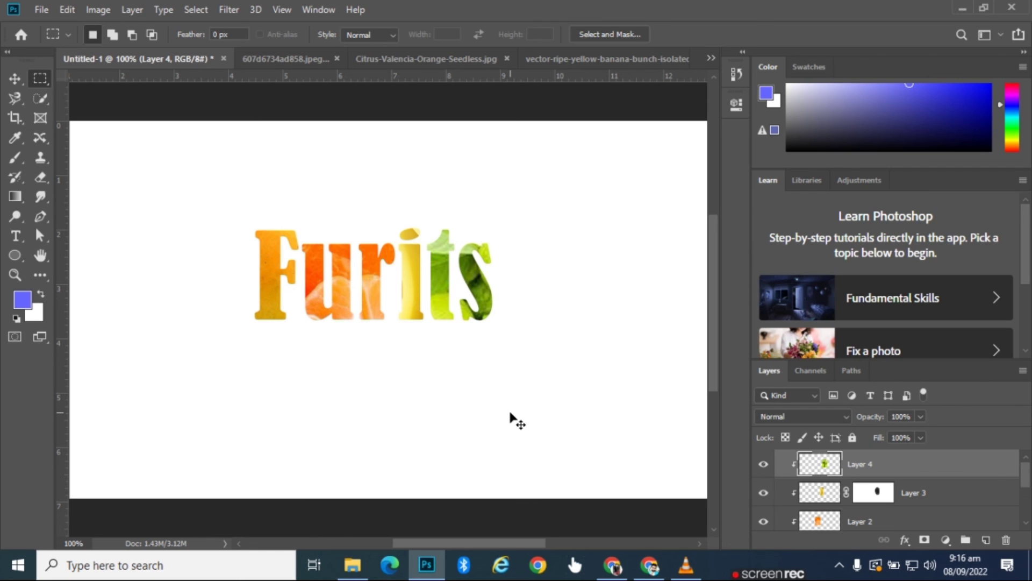
{"action": "key", "text": "ctrl+minus"}
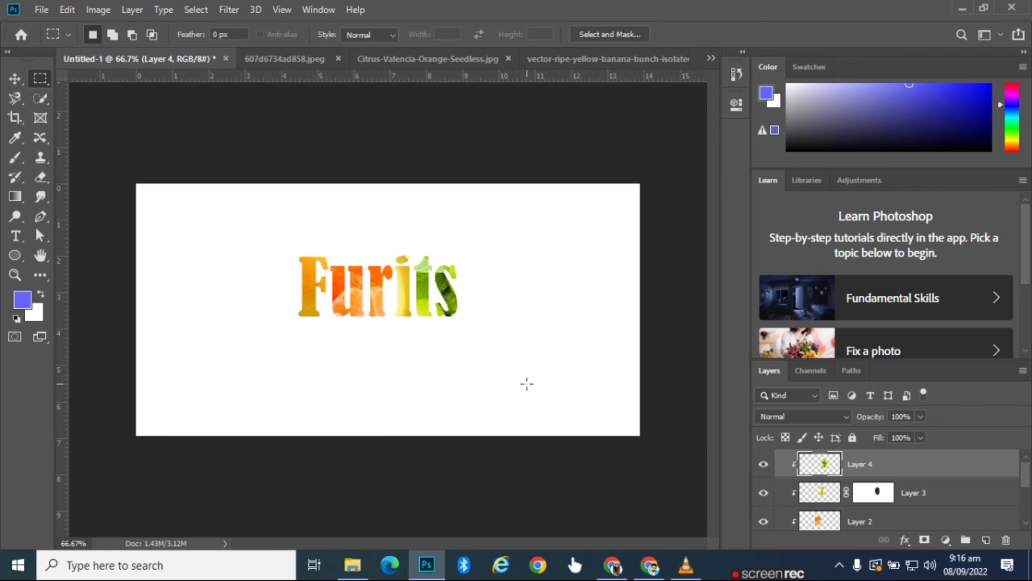
{"action": "mouse_move", "coordinate": [1027, 476]}
{"action": "left_mouse_down"}
{"action": "mouse_move", "coordinate": [1027, 524]}
{"action": "mouse_move", "coordinate": [1027, 473]}
{"action": "left_mouse_up"}
{"action": "mouse_move", "coordinate": [1026, 474]}
{"action": "left_mouse_down"}
{"action": "mouse_move", "coordinate": [1028, 521]}
{"action": "mouse_move", "coordinate": [1023, 506]}
{"action": "left_mouse_up"}
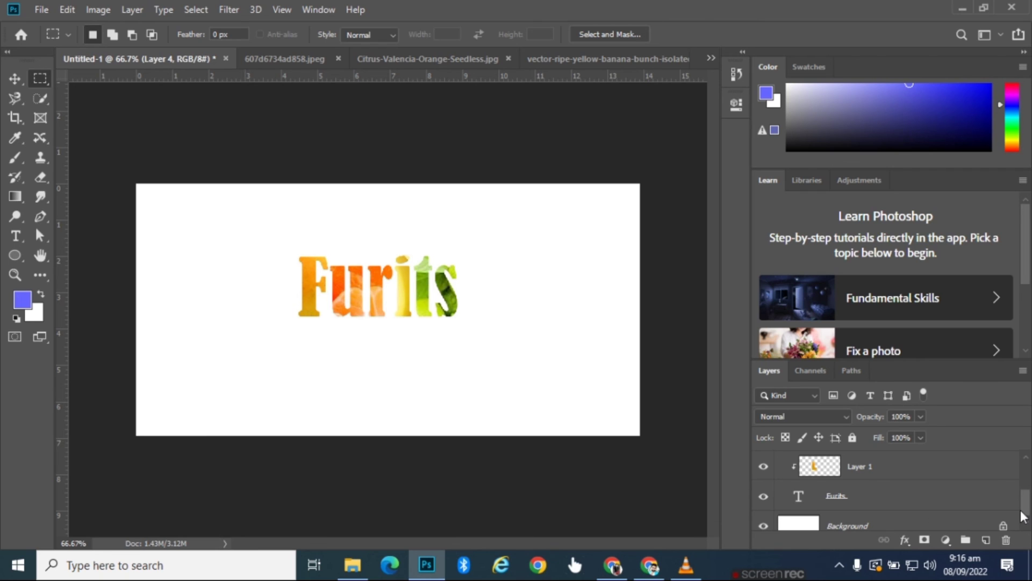
{"action": "left_click_drag", "start_coordinate": [1024, 516], "coordinate": [1017, 467]}
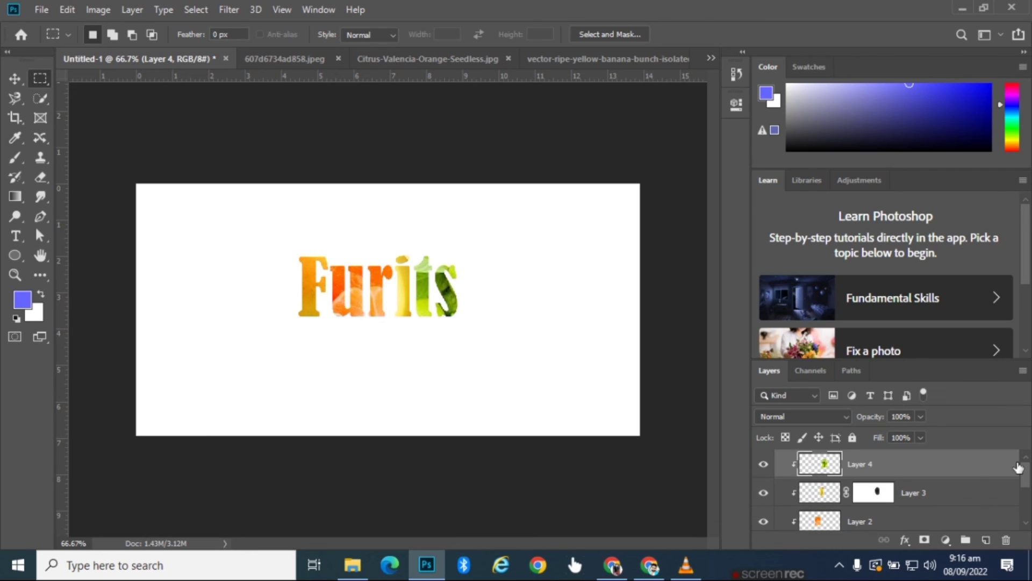